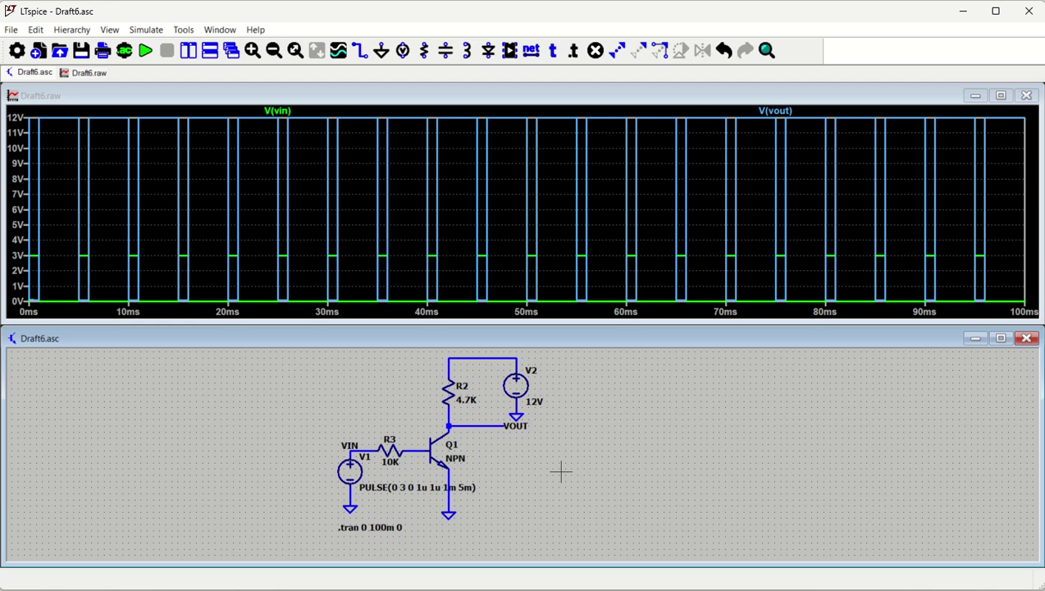
# Step: Create a new schematic in a maximized window and place two voltage sources spaced apart, the second slightly higher than the first
pyautogui.click(38, 51)
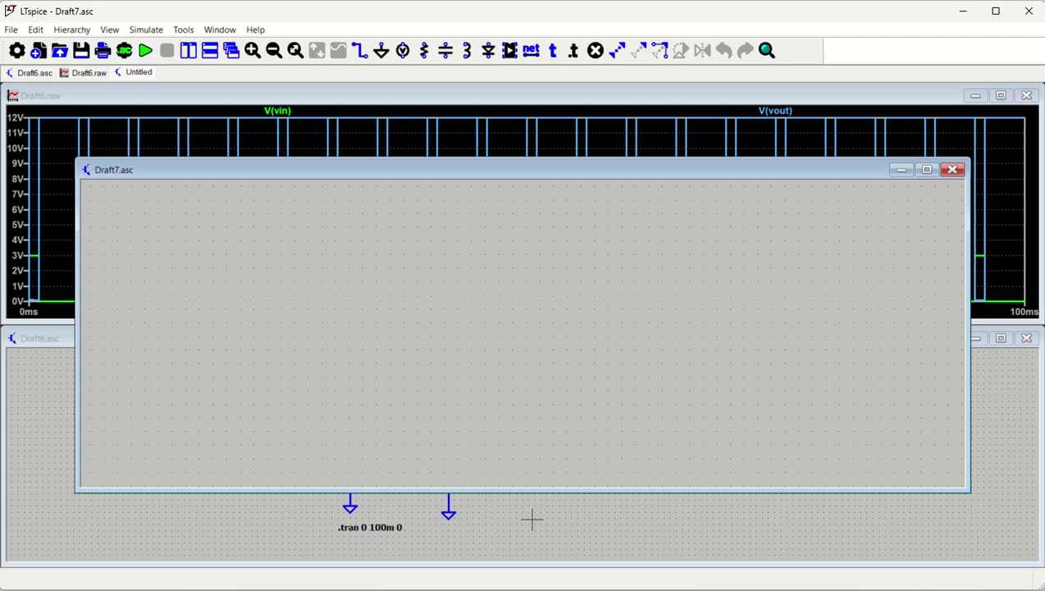
pyautogui.click(927, 169)
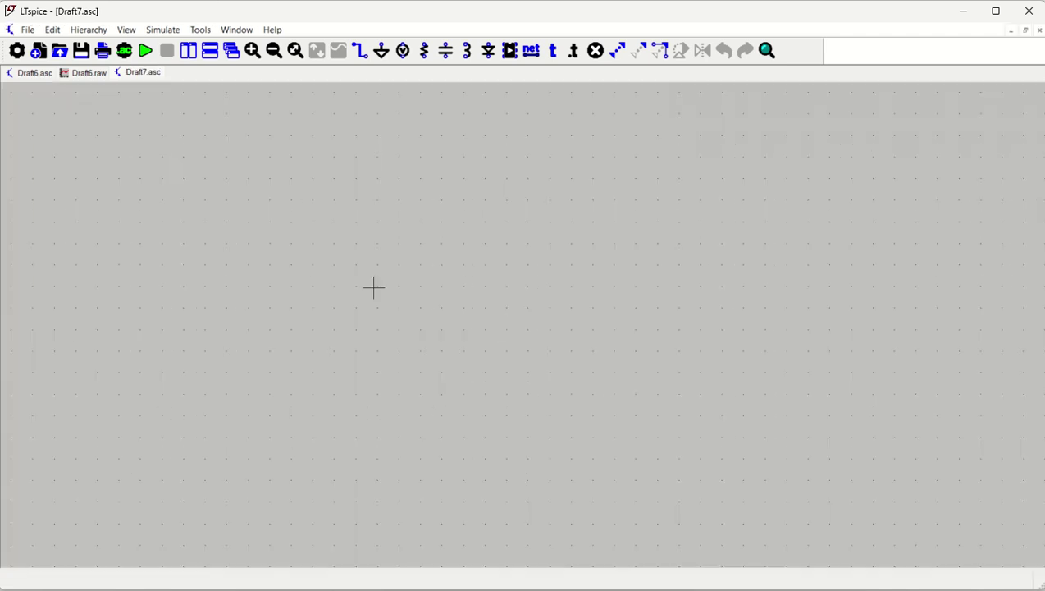
pyautogui.press('v')
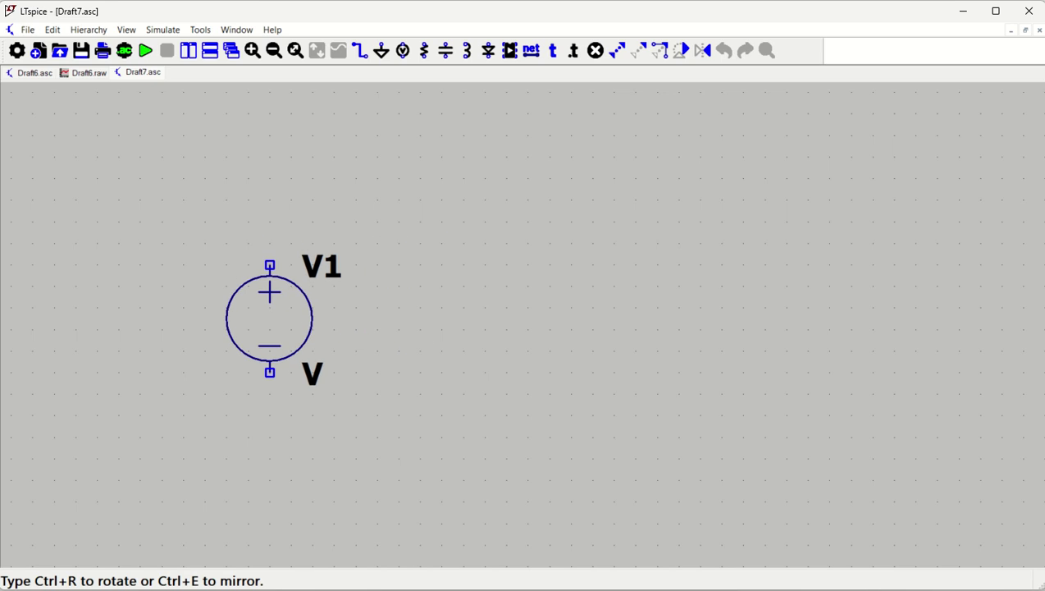
pyautogui.click(247, 246)
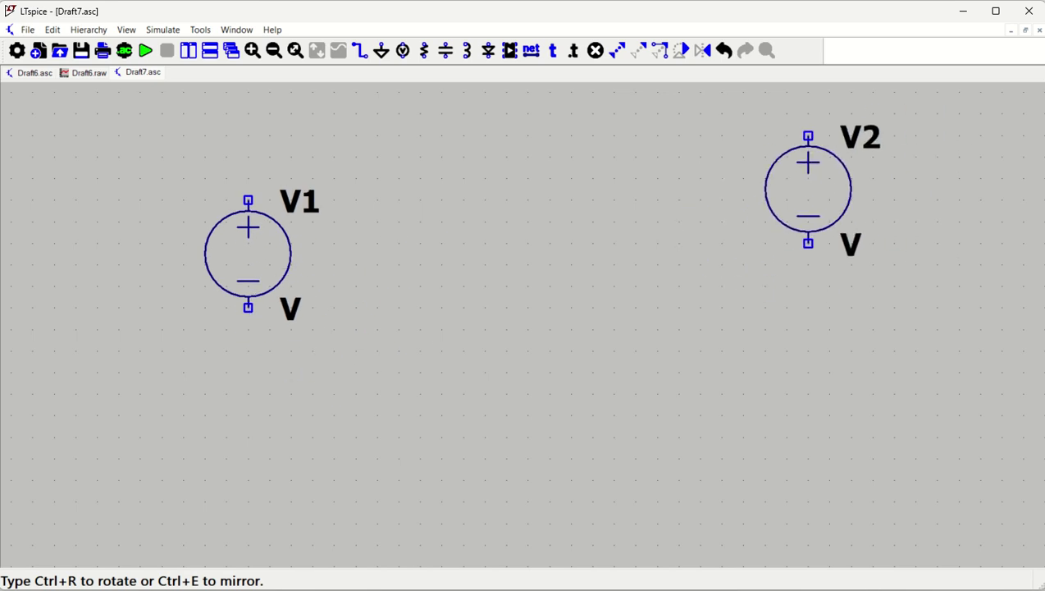
pyautogui.click(808, 190)
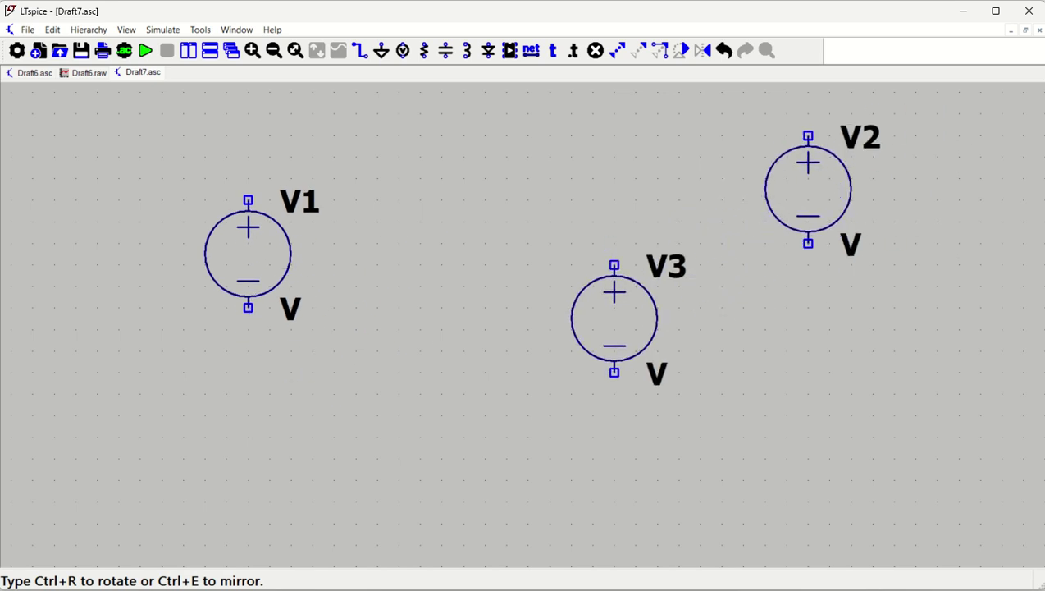
pyautogui.scroll(-3, 614, 315)
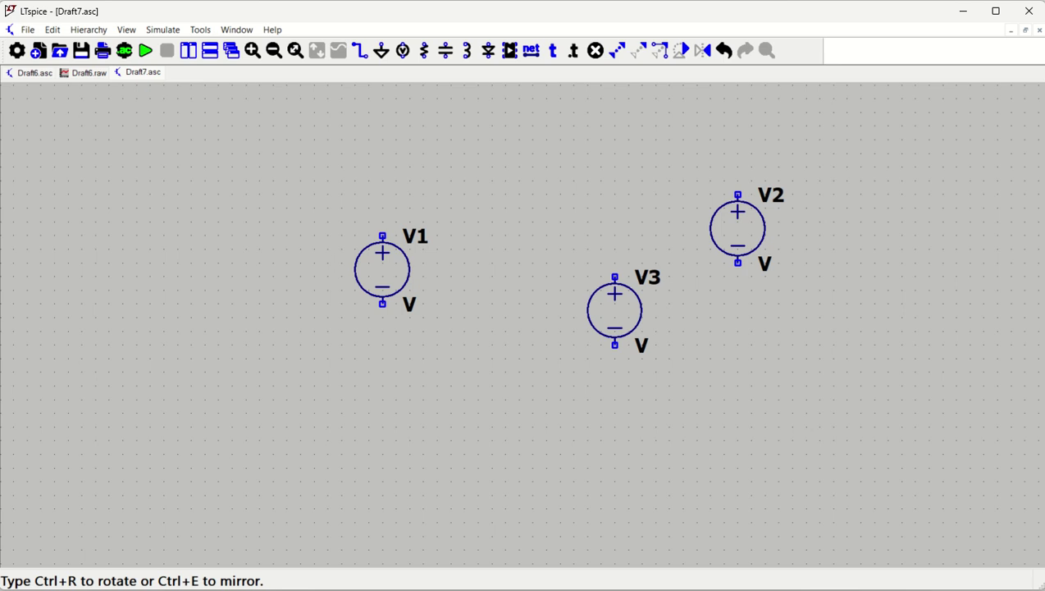
# Step: Place two horizontal resistors, one just above and beside V1 and the other above and beside V2
pyautogui.press('r')
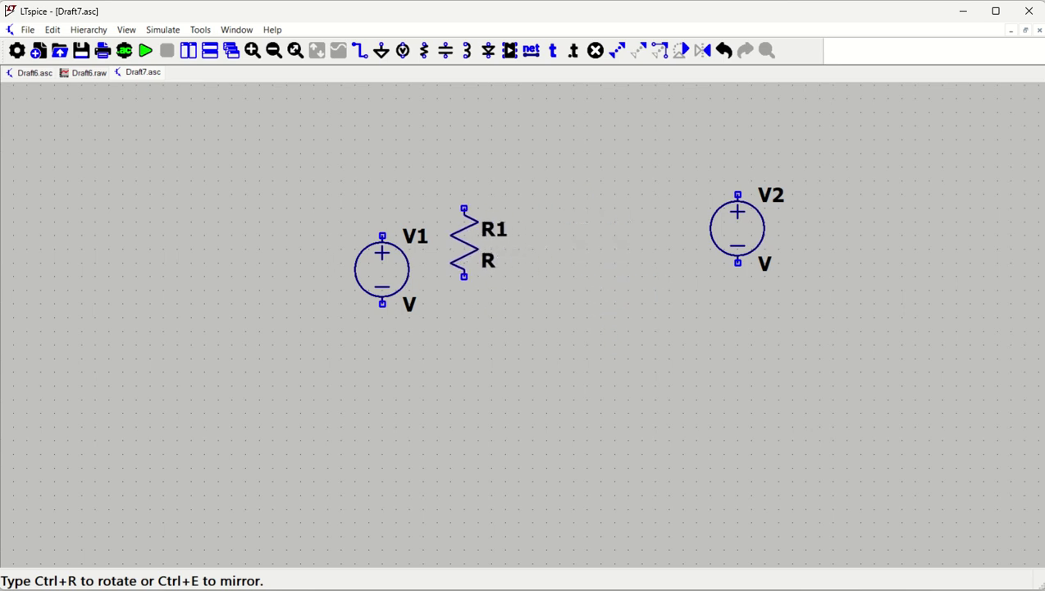
pyautogui.hotkey('ctrl', 'r')
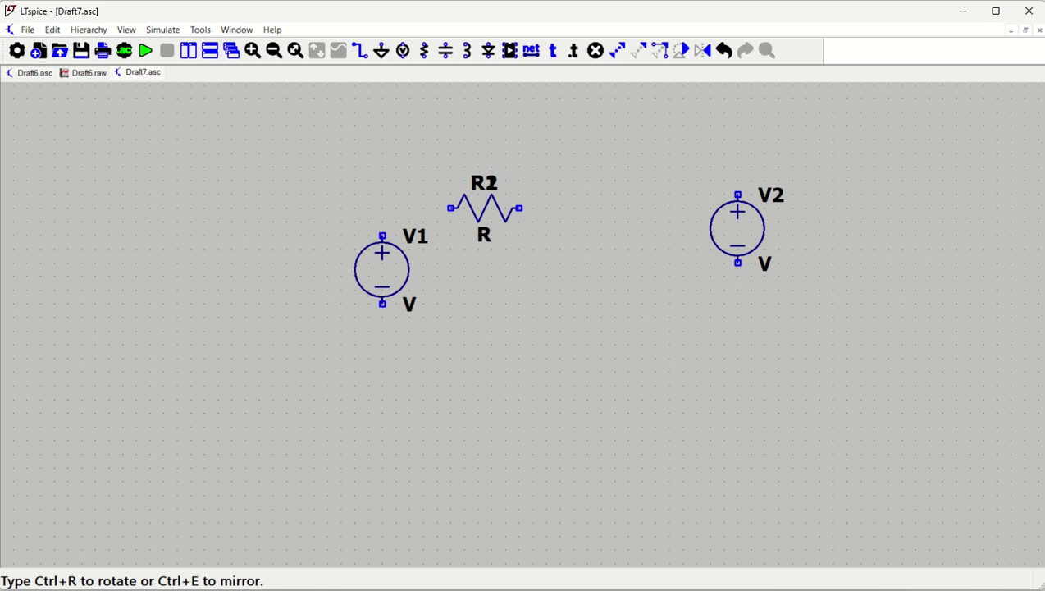
pyautogui.click(485, 208)
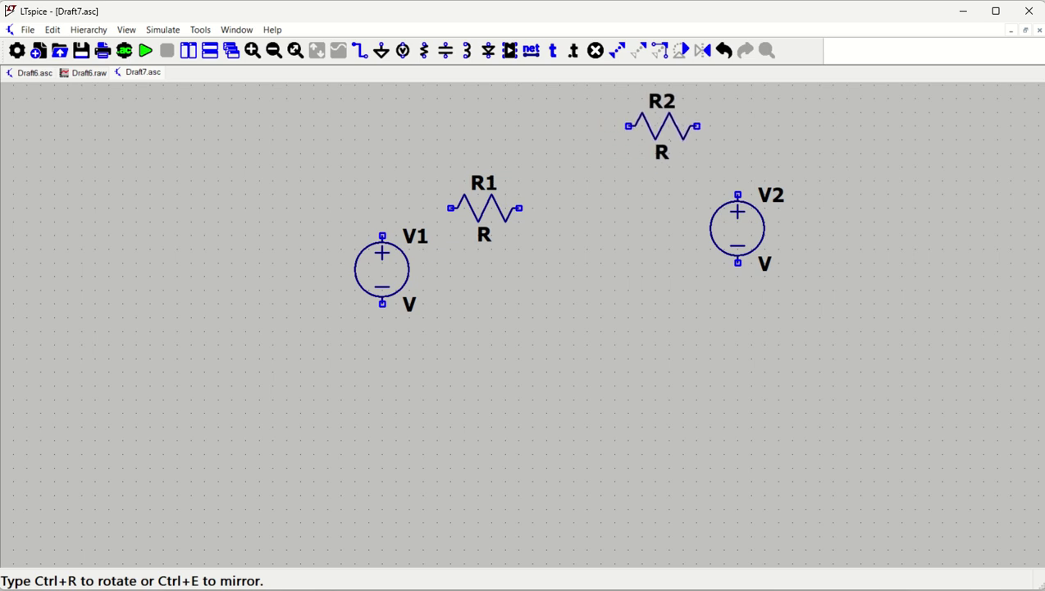
pyautogui.click(662, 127)
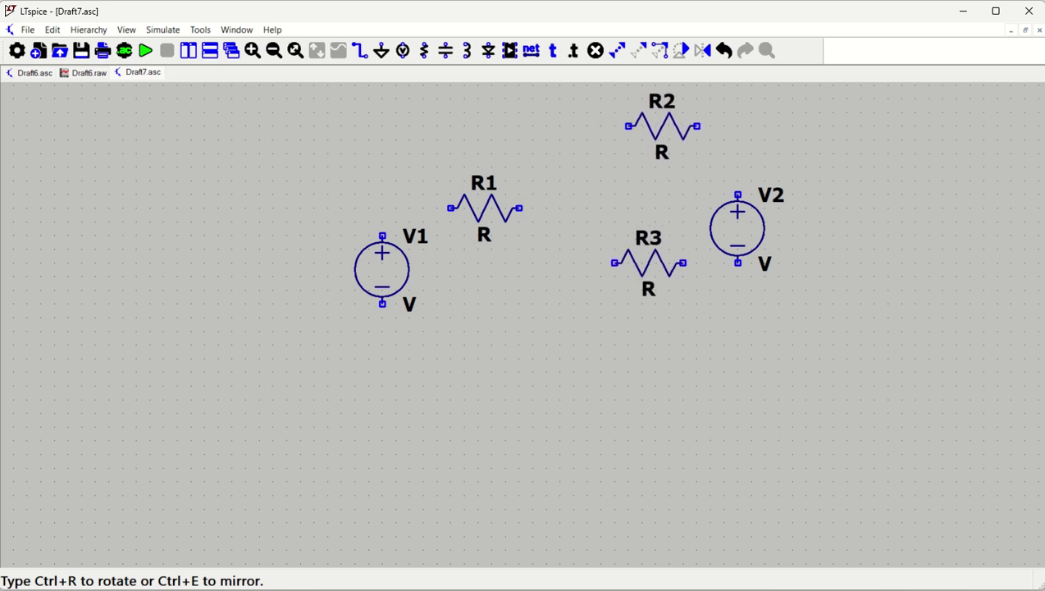
# Step: Preview the pnp and pmos transistor symbols in the component library
pyautogui.press('F2')
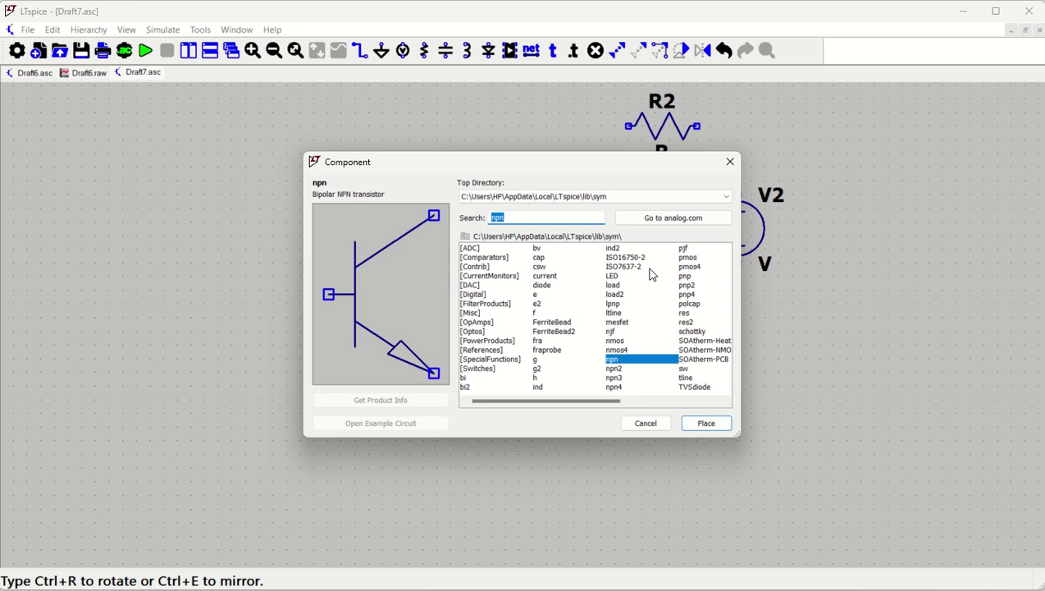
pyautogui.write('pnp')
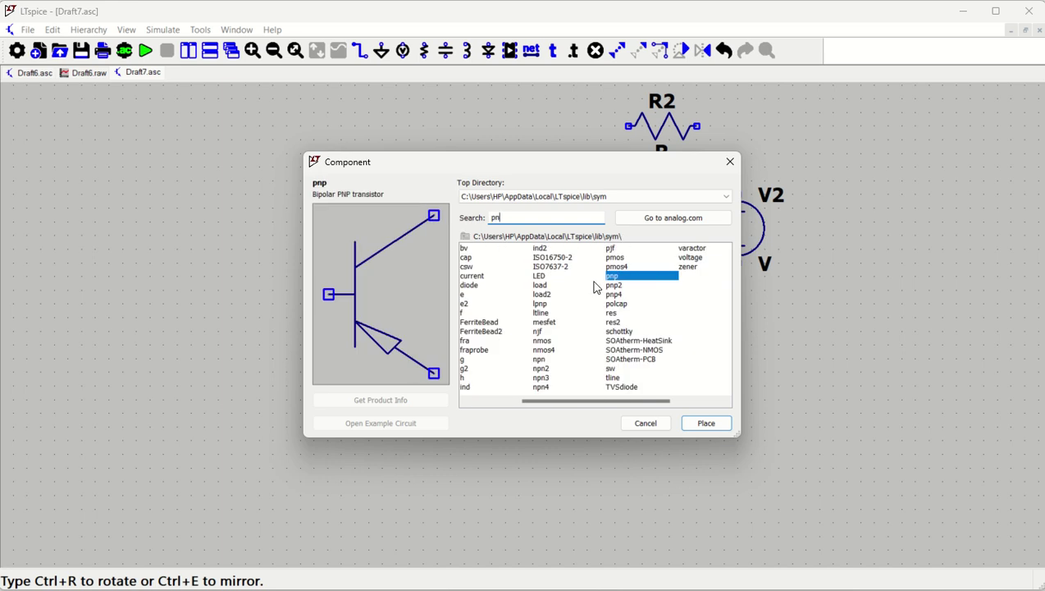
pyautogui.press('BackSpace')
pyautogui.press('BackSpace')
pyautogui.write('pmo')
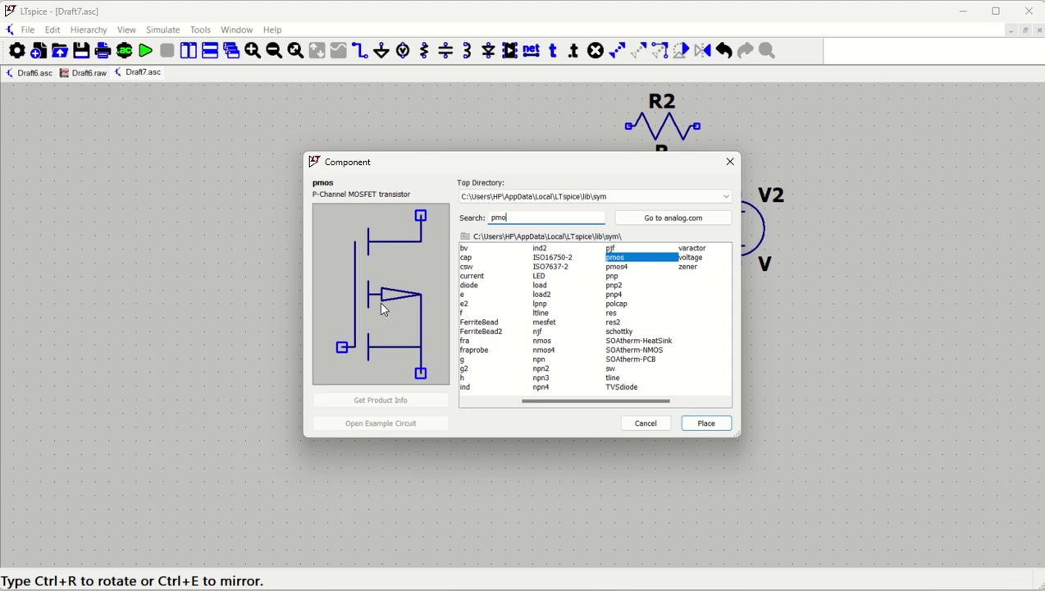
pyautogui.press('BackSpace')
pyautogui.press('BackSpace')
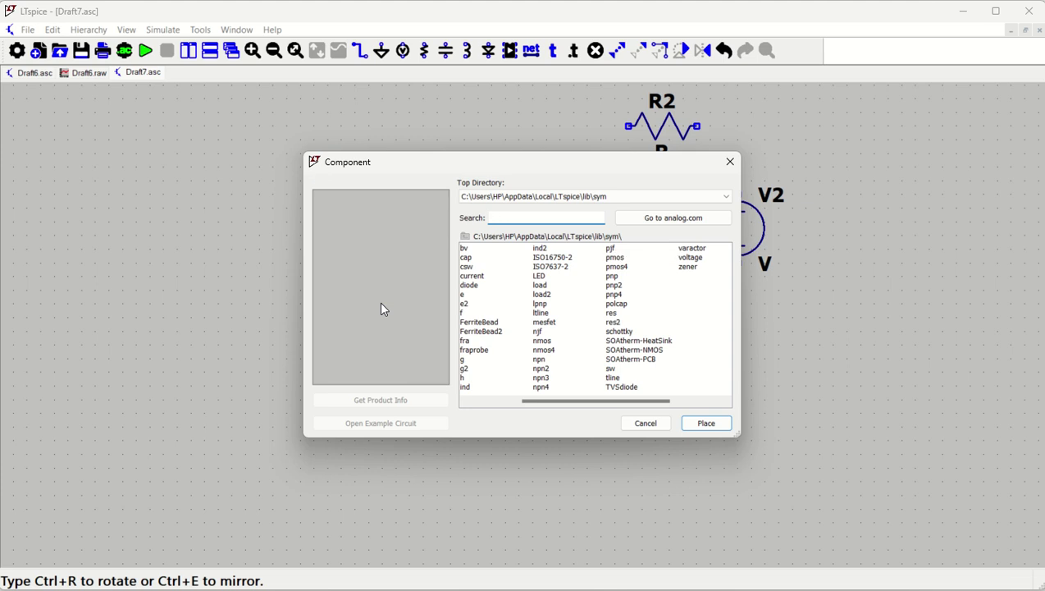
# Step: Place one nmos transistor between R1 and R2, with its gate level with R1
pyautogui.write('np')
pyautogui.press('BackSpace')
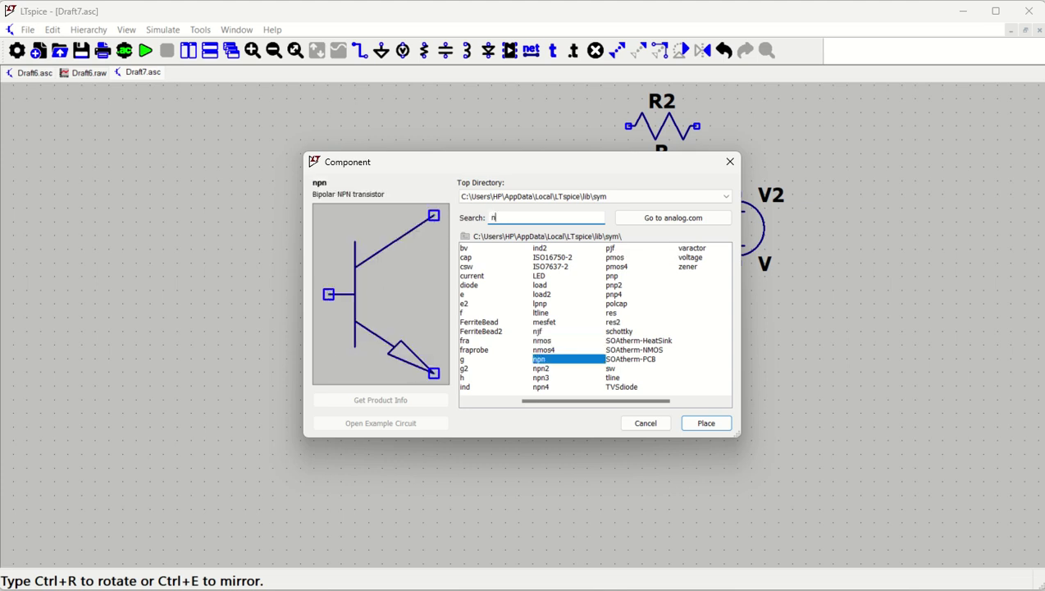
pyautogui.write('mo')
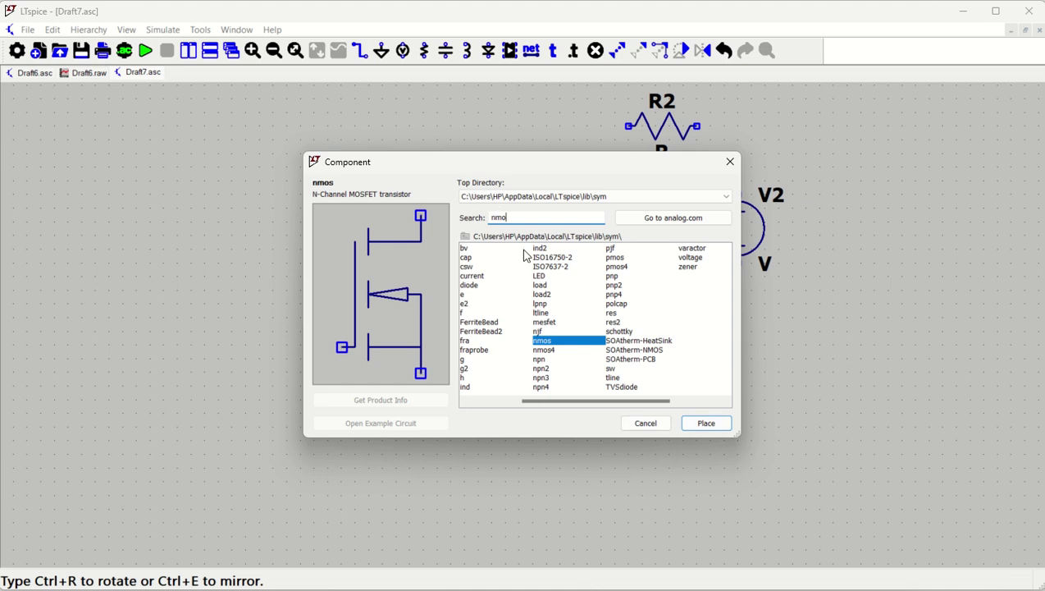
pyautogui.click(705, 423)
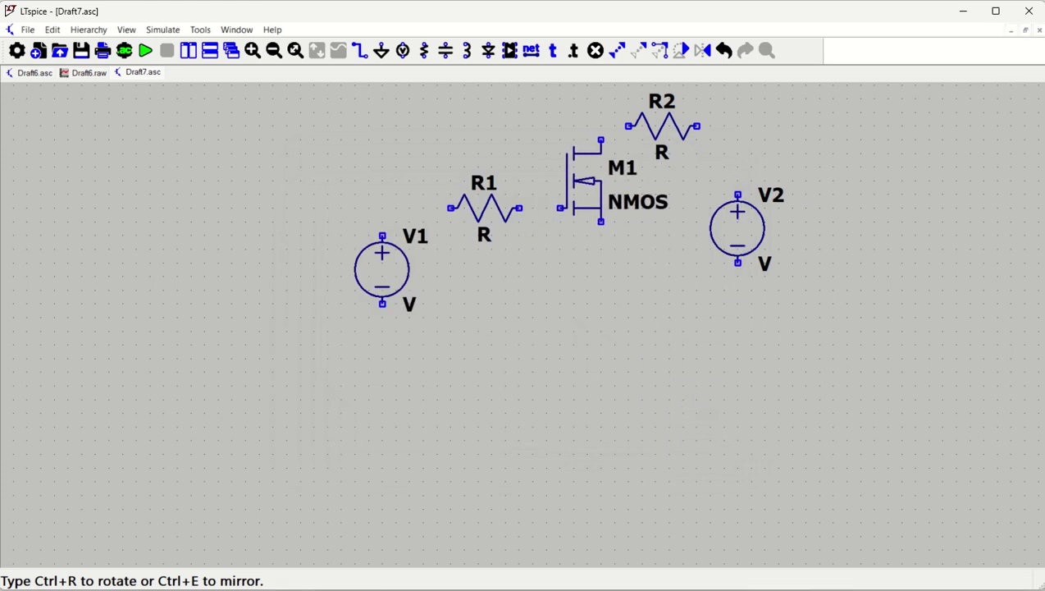
pyautogui.click(579, 180)
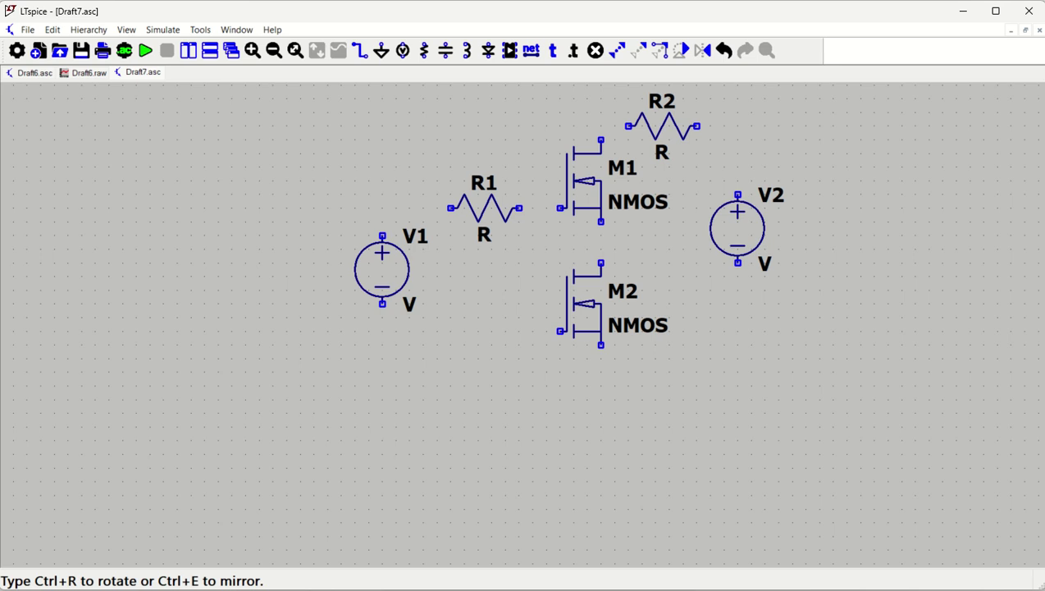
pyautogui.press('Escape')
pyautogui.moveTo(609, 343); pyautogui.dragTo(425, 379)
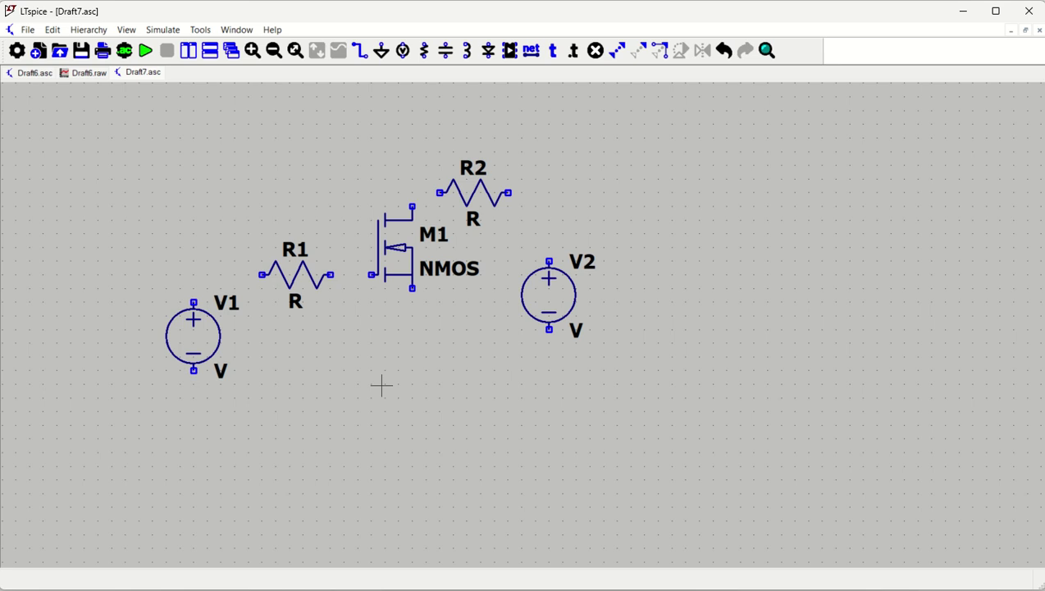
# Step: Place three ground symbols, one each below V1, V2 and the source terminal of M1
pyautogui.press('g')
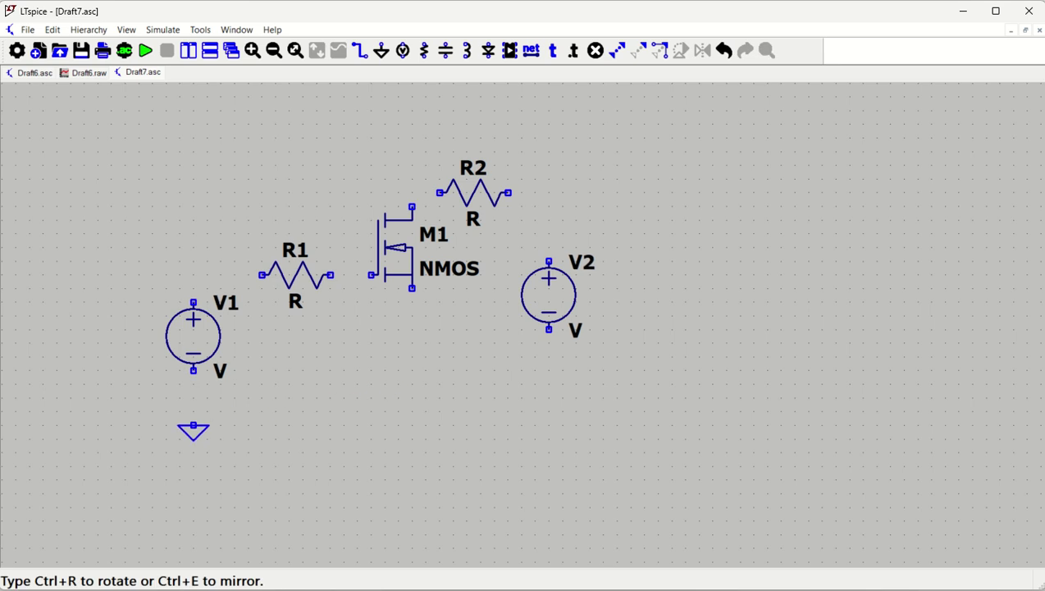
pyautogui.click(194, 425)
pyautogui.click(549, 398)
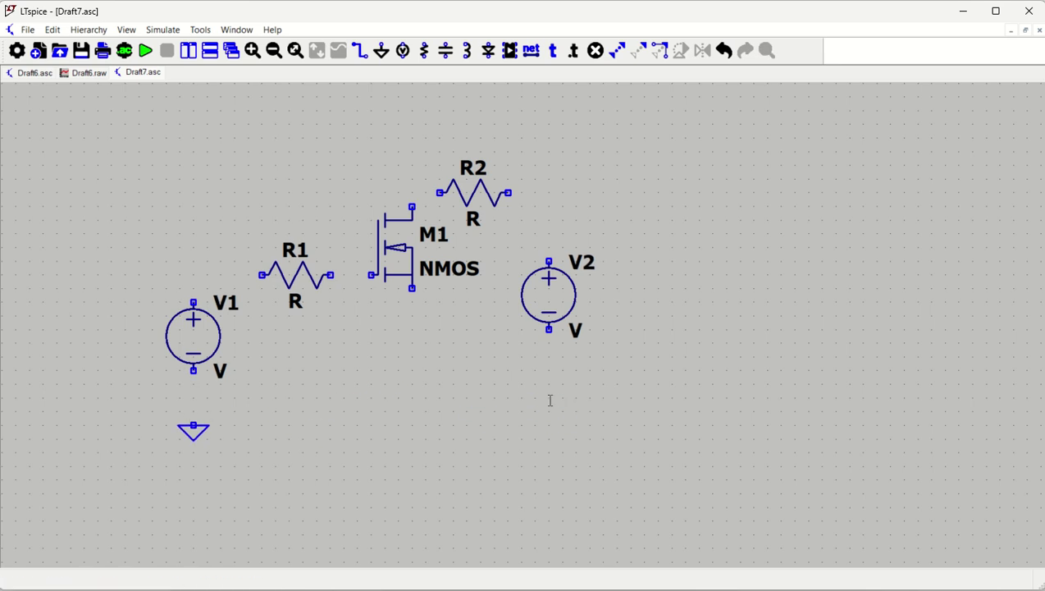
pyautogui.click(410, 384)
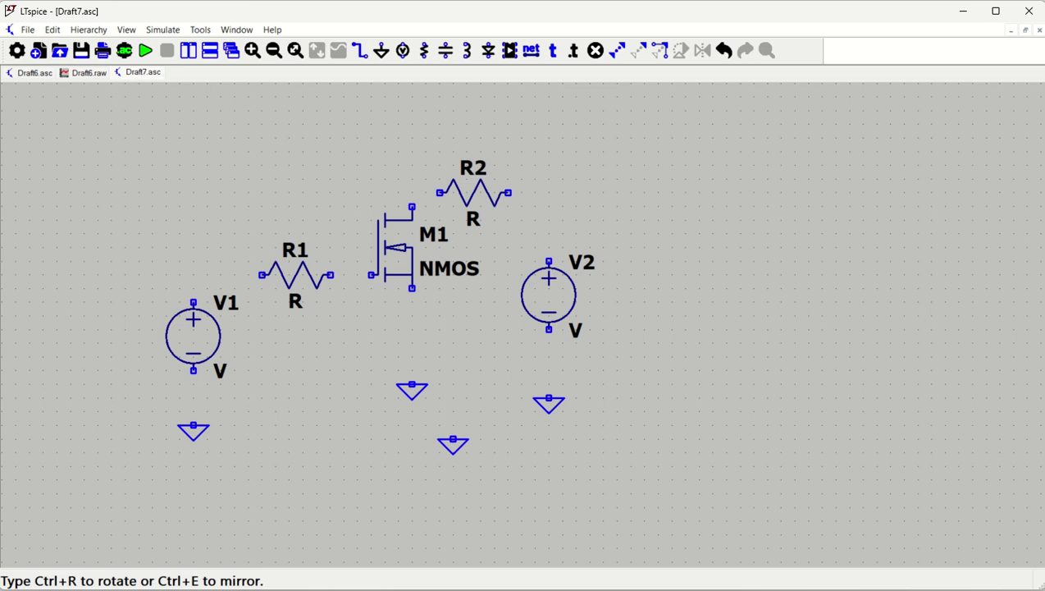
pyautogui.press('Escape')
# Step: Wire V1's negative terminal to its ground and its positive terminal through R1 to the gate of M1
pyautogui.press('F3')
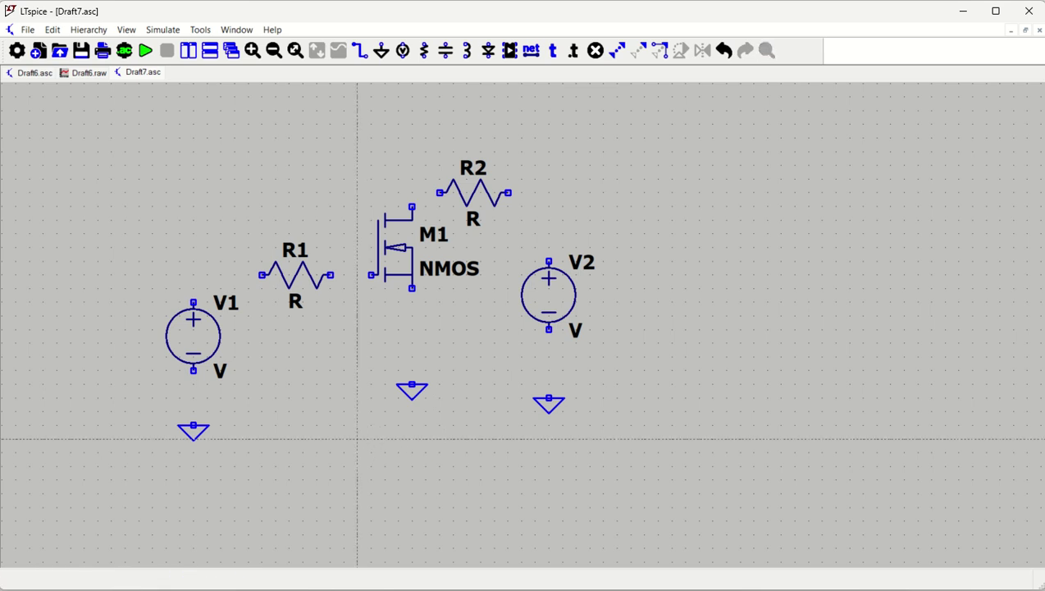
pyautogui.click(193, 424)
pyautogui.click(193, 370)
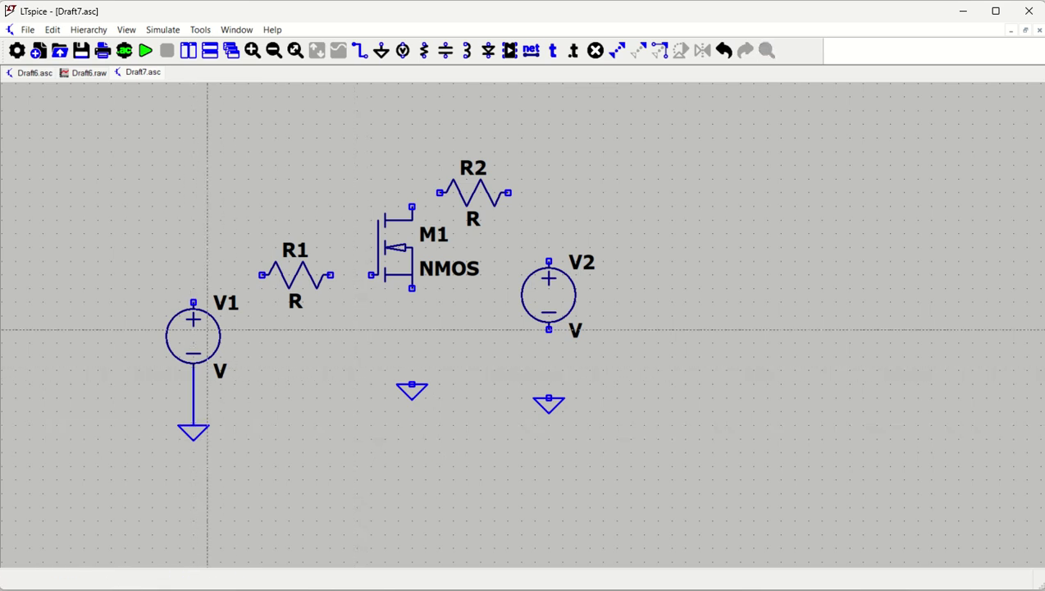
pyautogui.click(194, 302)
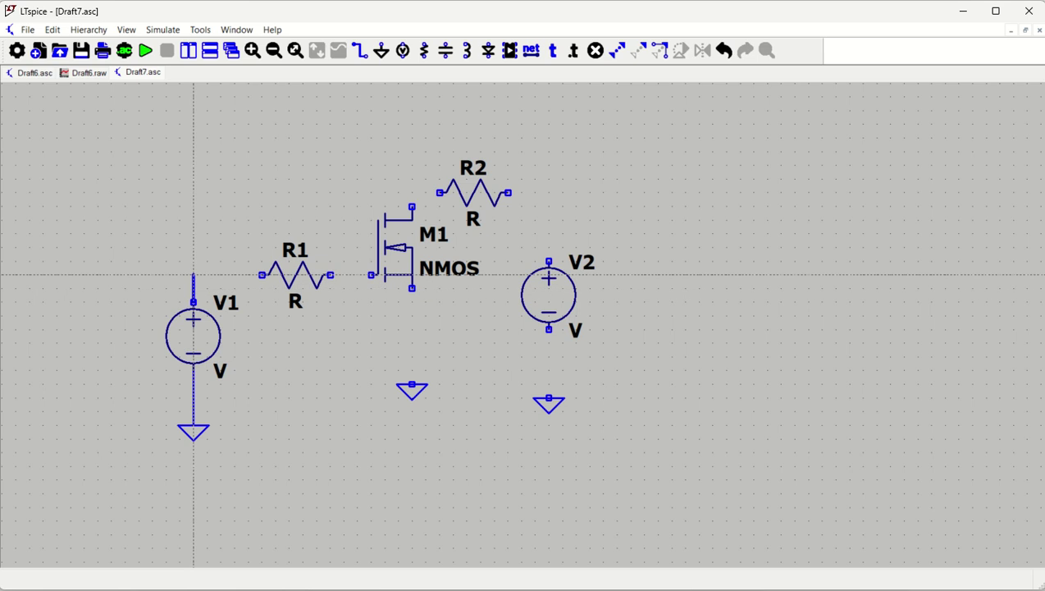
pyautogui.click(261, 275)
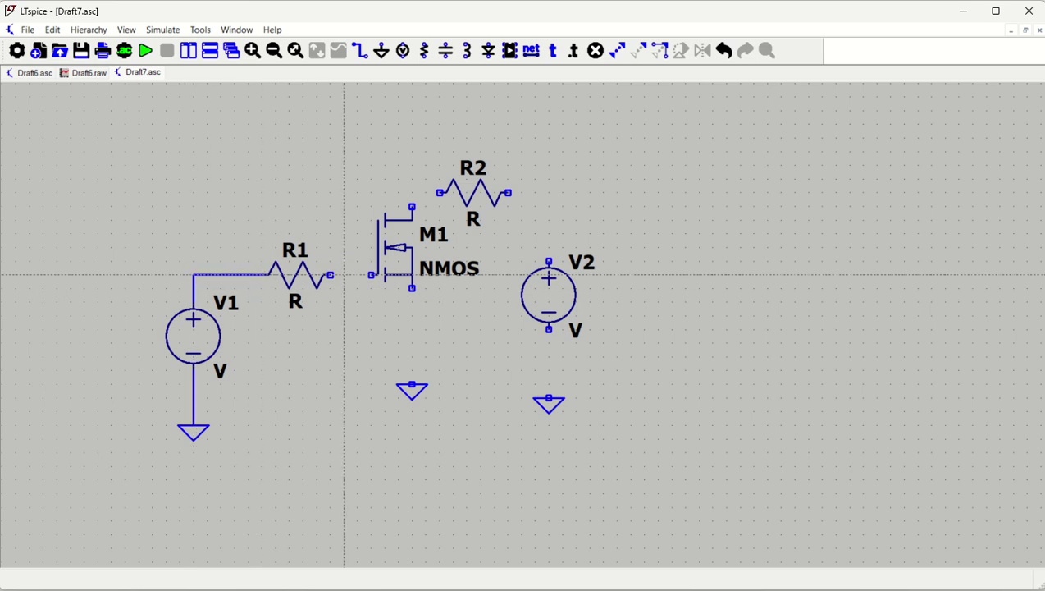
pyautogui.click(330, 275)
pyautogui.click(371, 275)
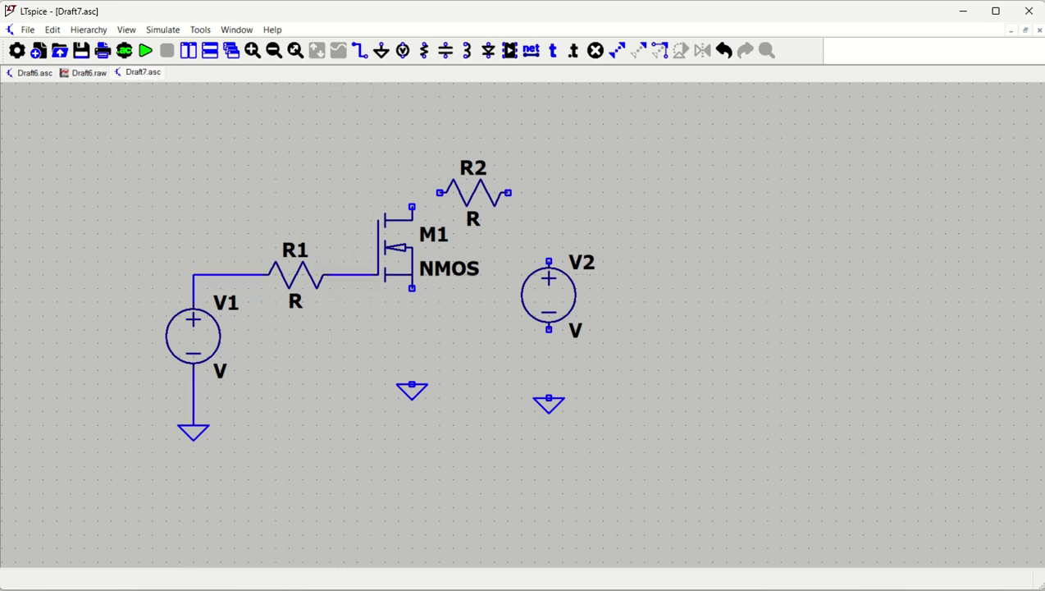
# Step: Wire the drain of M1 through R2 to the positive terminal of V2
pyautogui.click(412, 207)
pyautogui.click(438, 192)
pyautogui.click(508, 193)
pyautogui.click(548, 260)
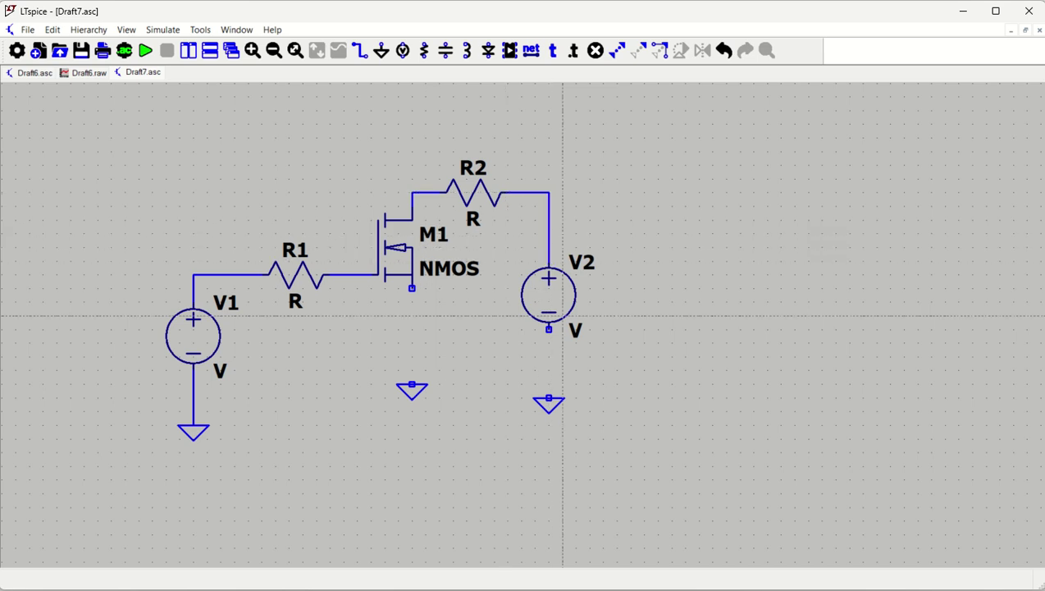
# Step: Wire V2's negative terminal and the source of M1 to the grounds below them
pyautogui.click(549, 330)
pyautogui.click(549, 398)
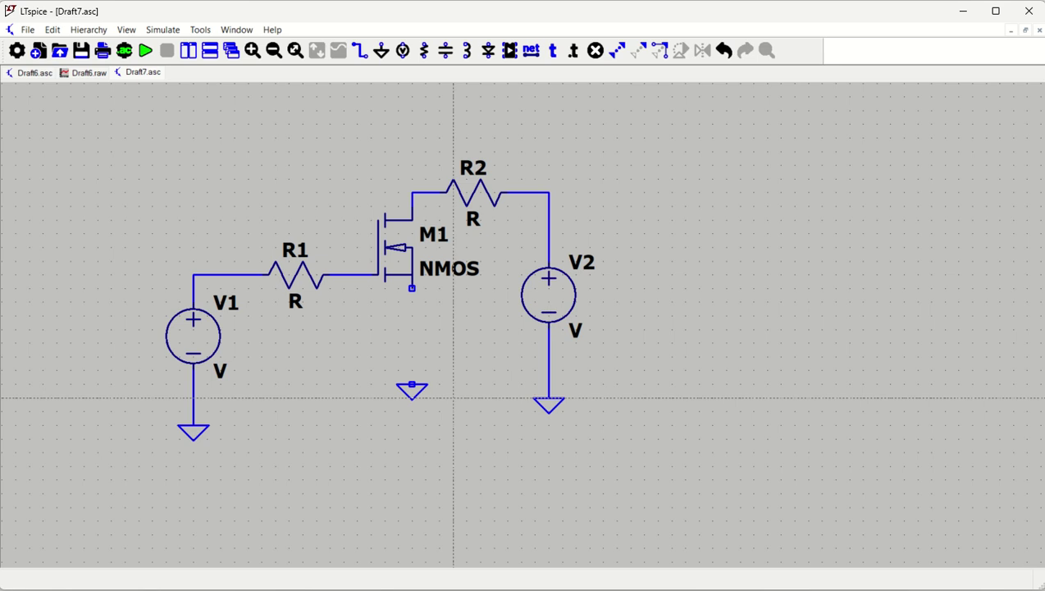
pyautogui.click(411, 383)
pyautogui.click(412, 287)
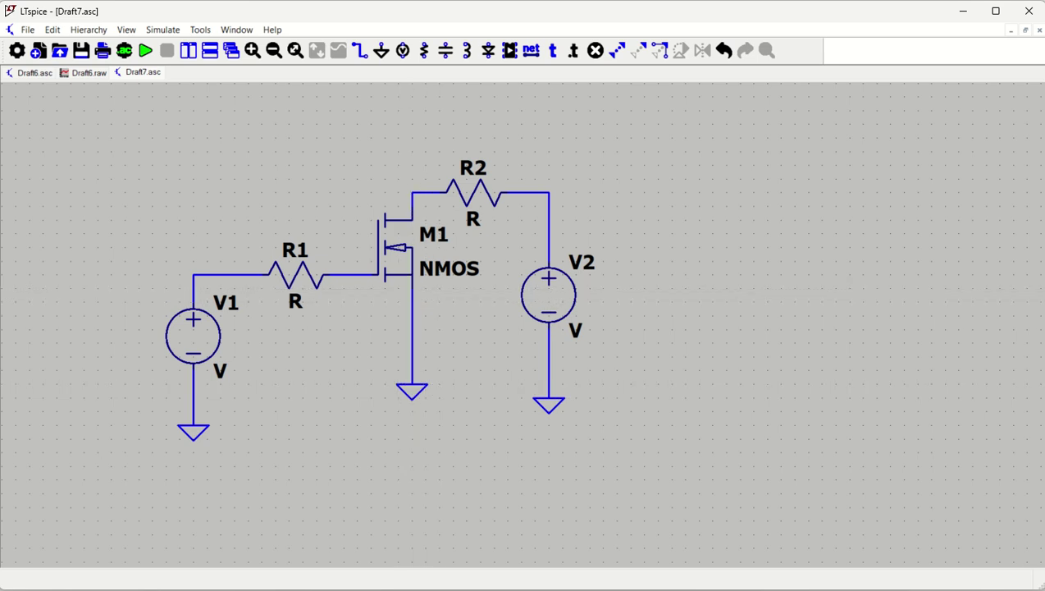
pyautogui.press('Escape')
# Step: Configure V1 as a PULSE source with Vinitial 0, Von 5, Tdelay 0, Trise 1u, Tfall 1u, Ton 10m and Tperiod 30m
pyautogui.rightClick(207, 337)
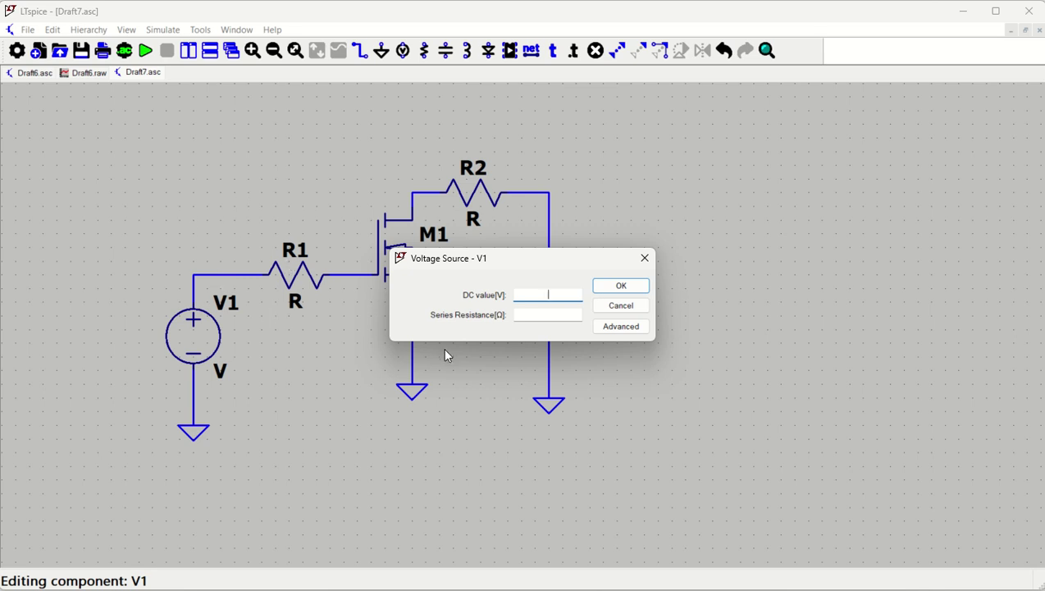
pyautogui.click(617, 328)
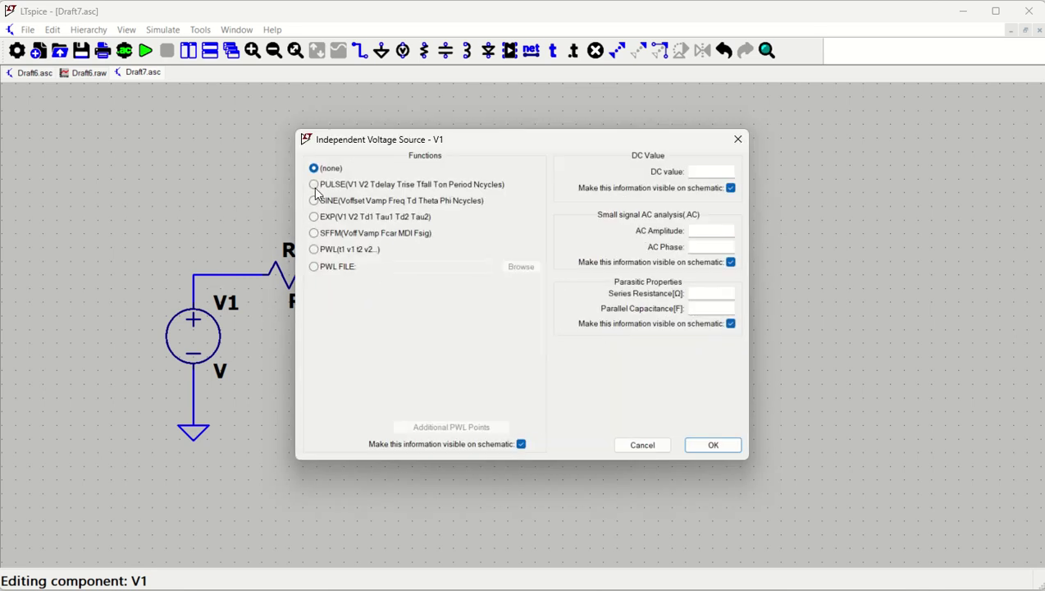
pyautogui.click(318, 188)
pyautogui.click(482, 302)
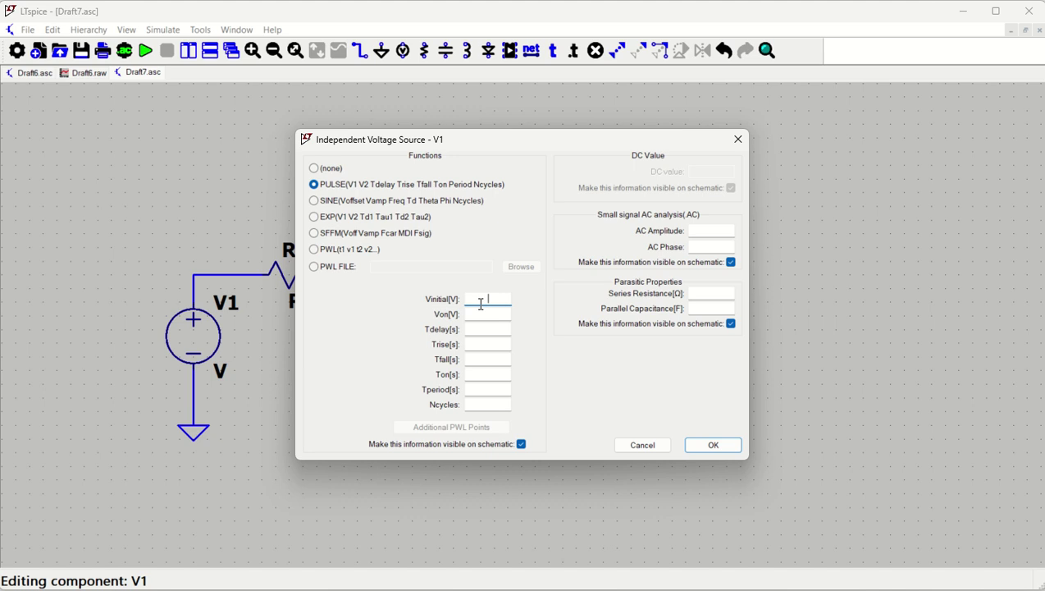
pyautogui.press('Tab')
pyautogui.write('5')
pyautogui.press('Tab')
pyautogui.press('Tab')
pyautogui.press('Tab')
pyautogui.write('1u')
pyautogui.press('Tab')
pyautogui.press('Tab')
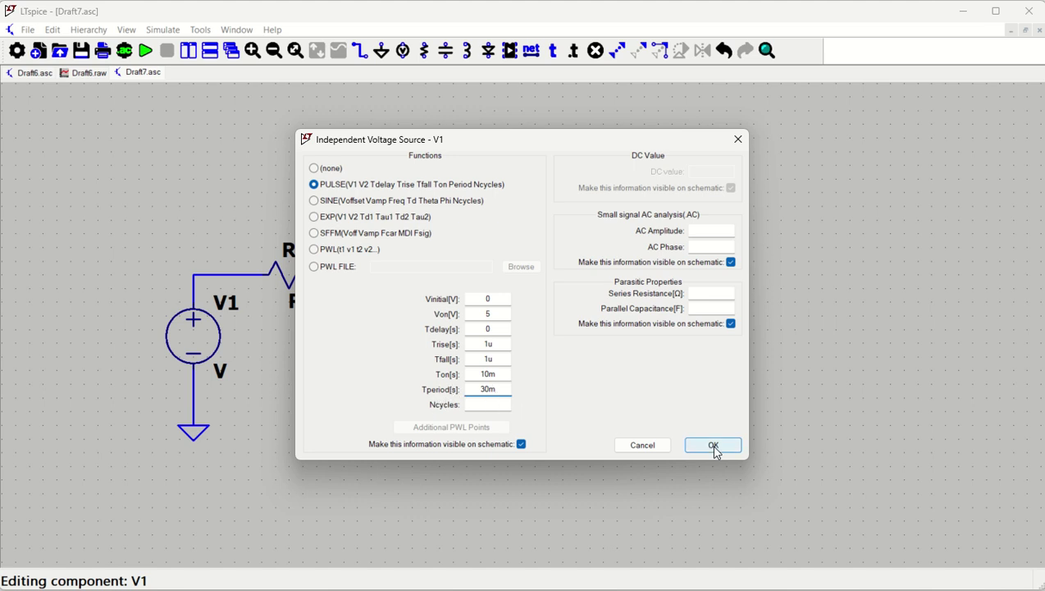
pyautogui.click(713, 445)
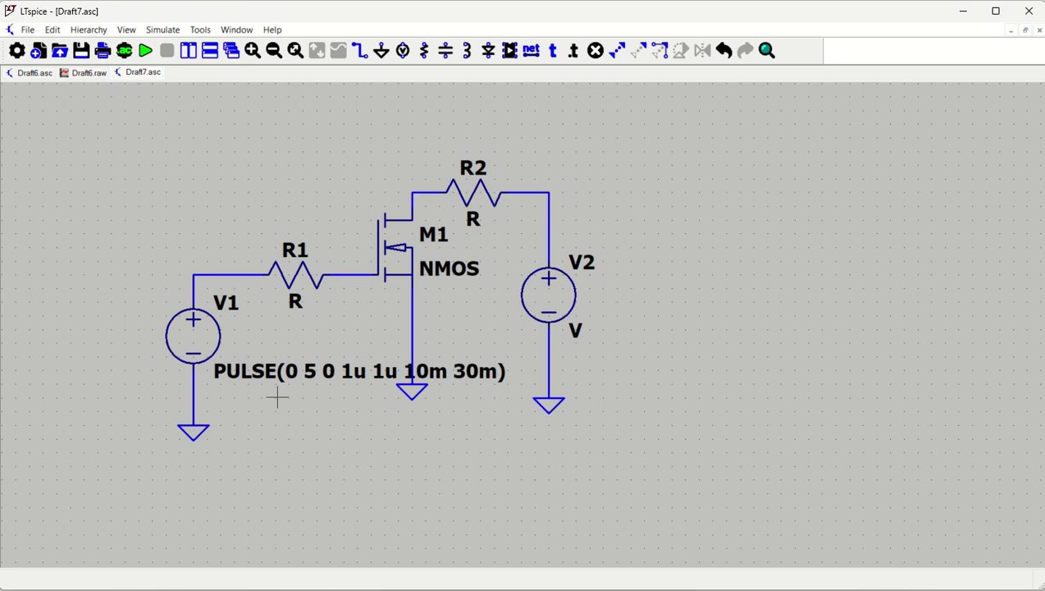
# Step: Set the resistance of gate resistor R1 to 100
pyautogui.rightClick(299, 274)
pyautogui.write('100')
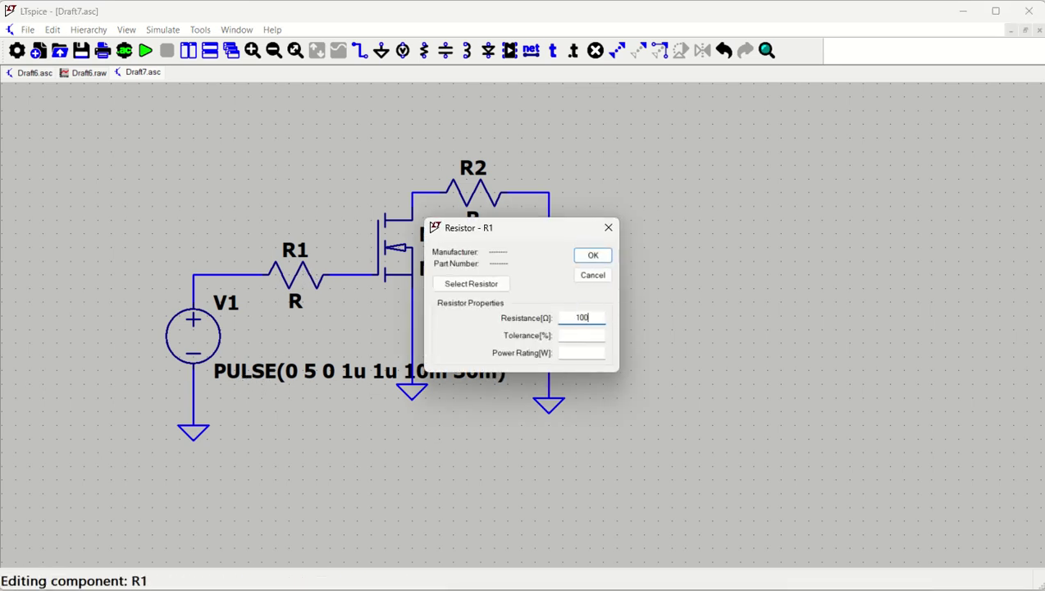
pyautogui.press('Return')
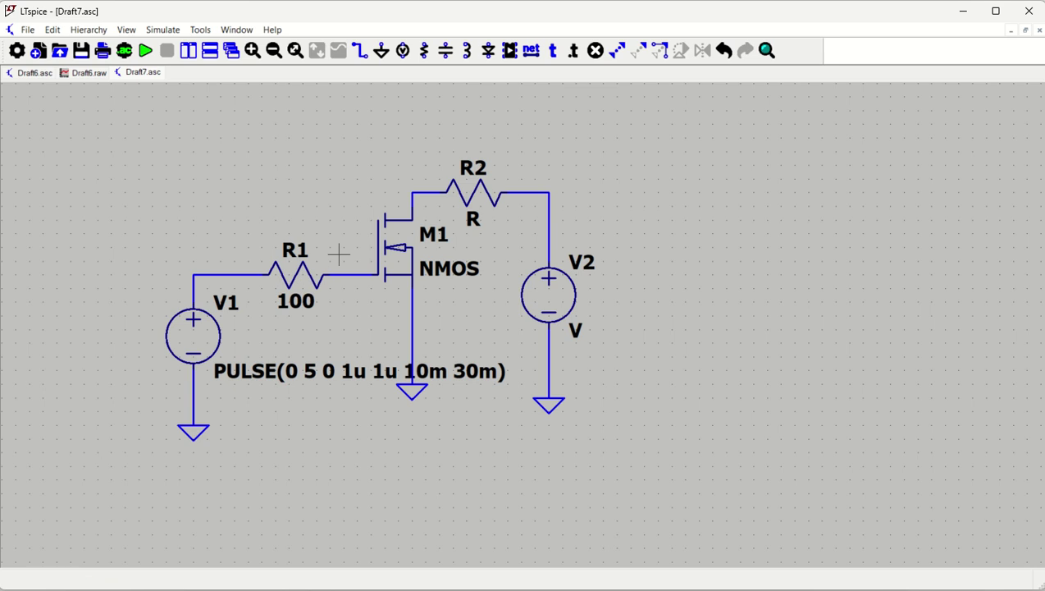
# Step: Set the drain resistor R2 to 4.7K and the DC value of supply V2 to 12V
pyautogui.rightClick(467, 195)
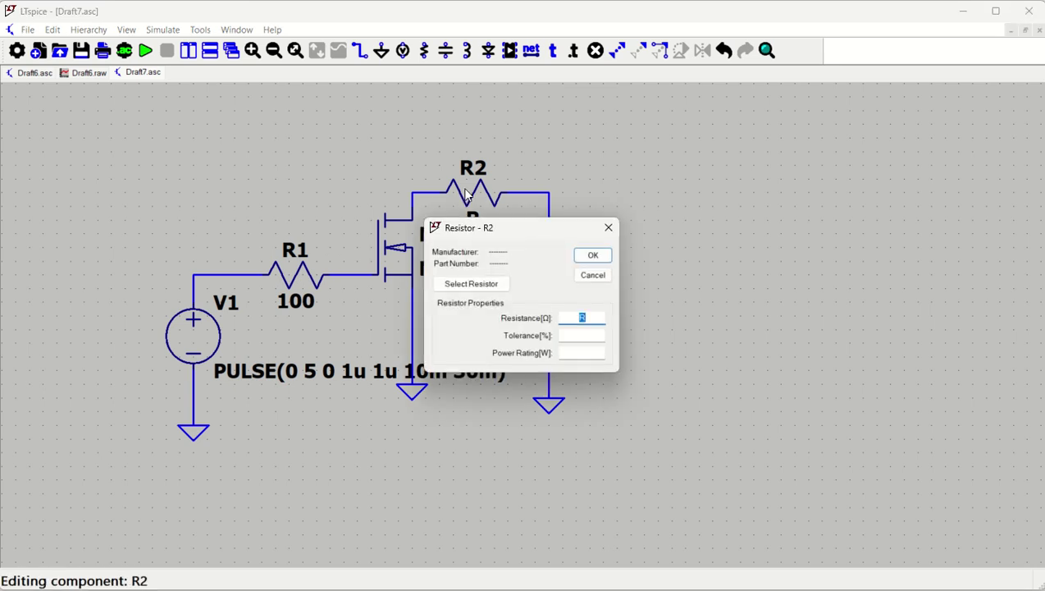
pyautogui.write('4.7K')
pyautogui.press('Return')
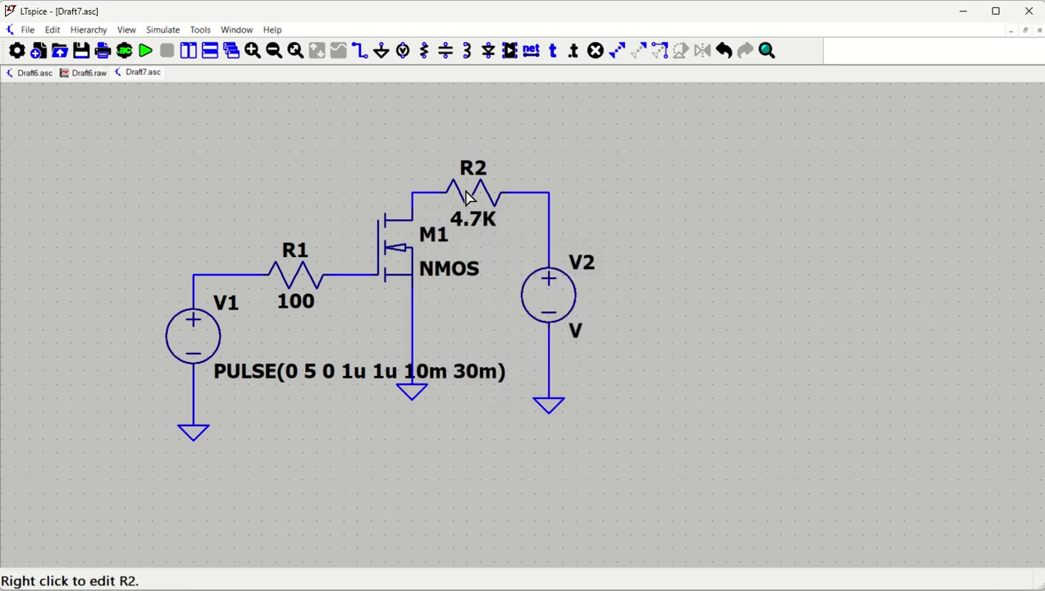
pyautogui.rightClick(536, 297)
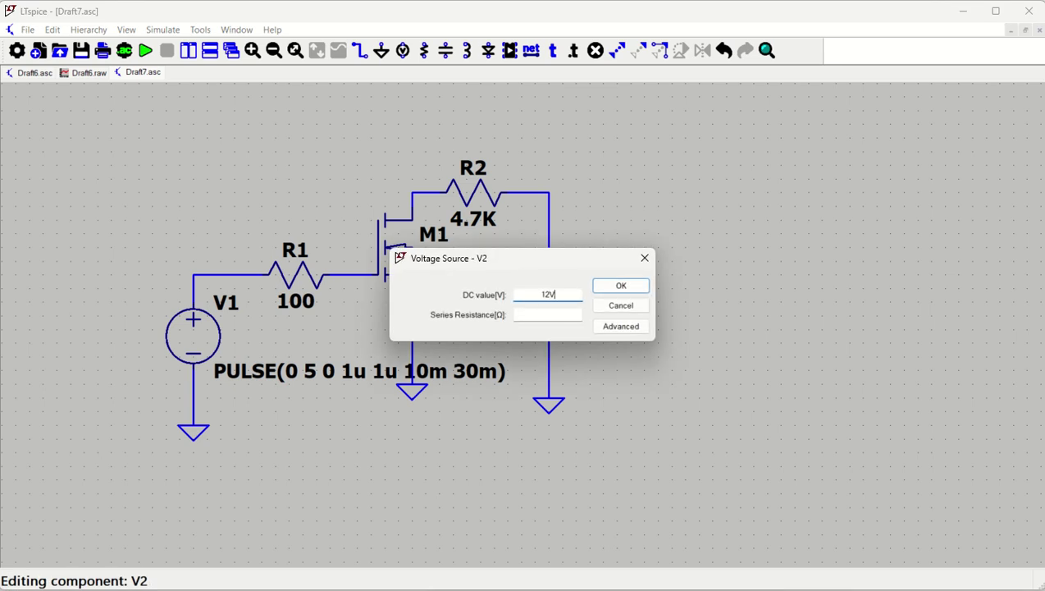
pyautogui.press('Return')
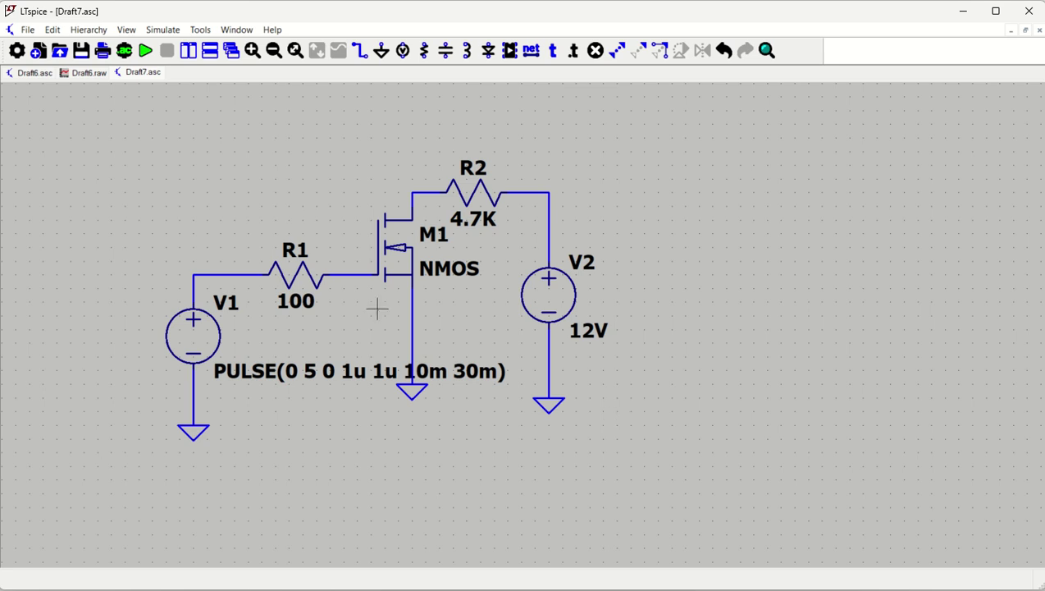
# Step: Configure and run a transient analysis with a stop time of 100m and data saving starting at 0
pyautogui.click(146, 52)
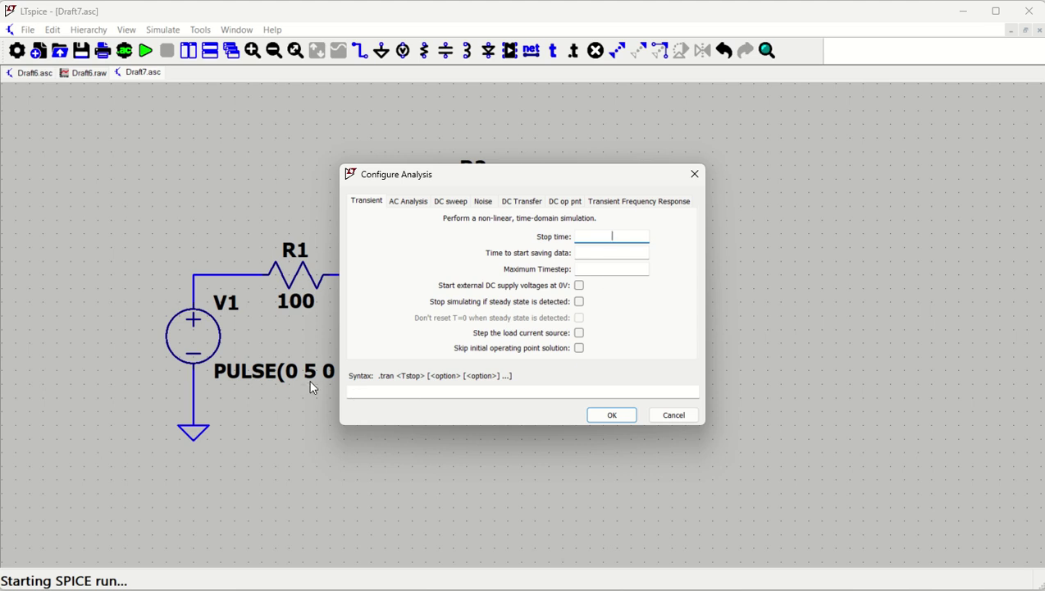
pyautogui.write('100m')
pyautogui.press('Tab')
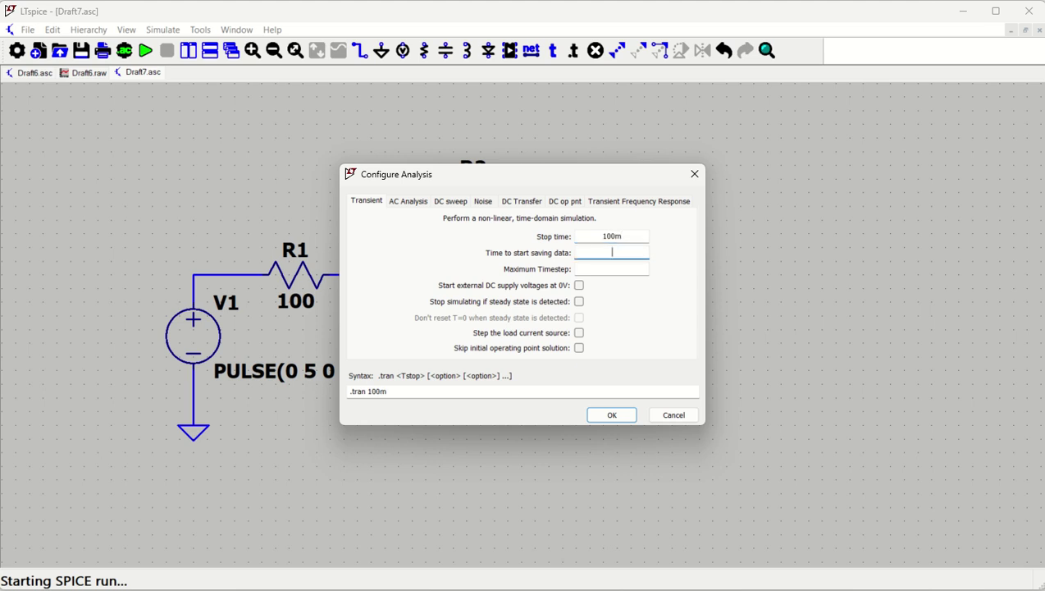
pyautogui.write('0')
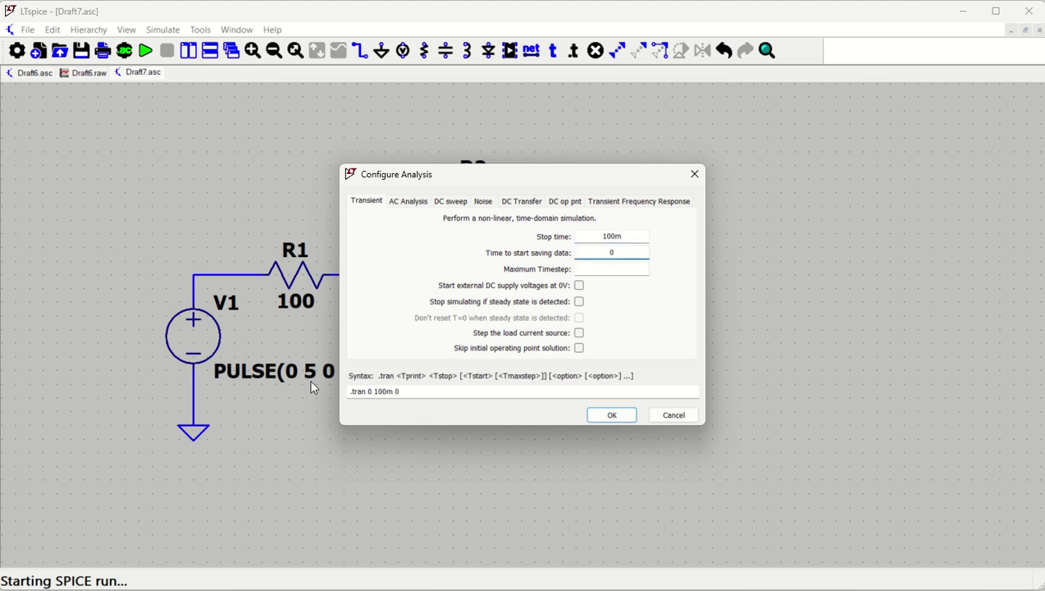
pyautogui.click(612, 415)
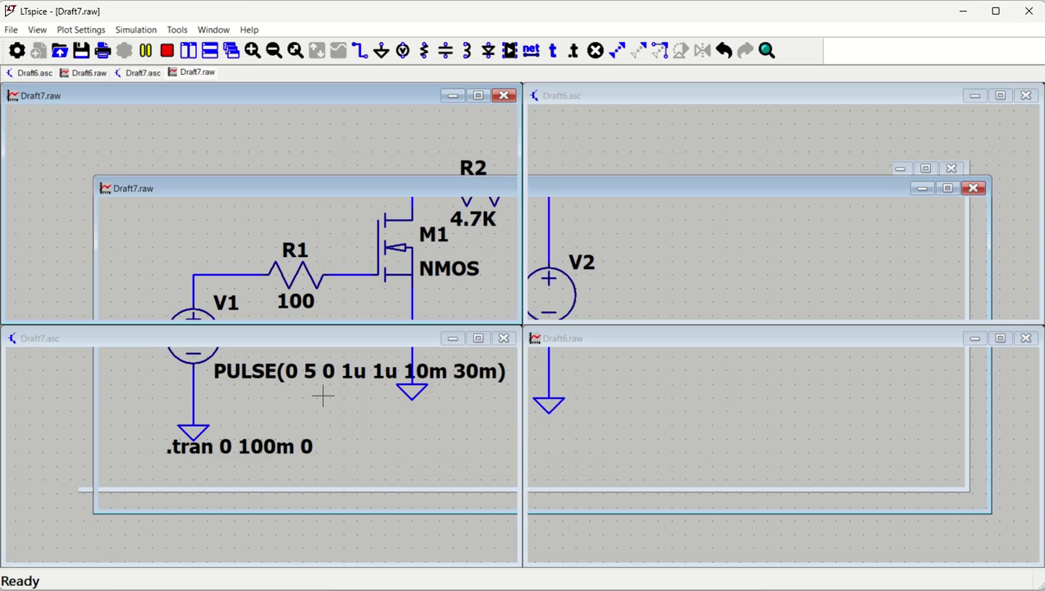
# Step: Label the net at the corner between V1's positive terminal and R1 as VIN
pyautogui.scroll(1, 194, 441)
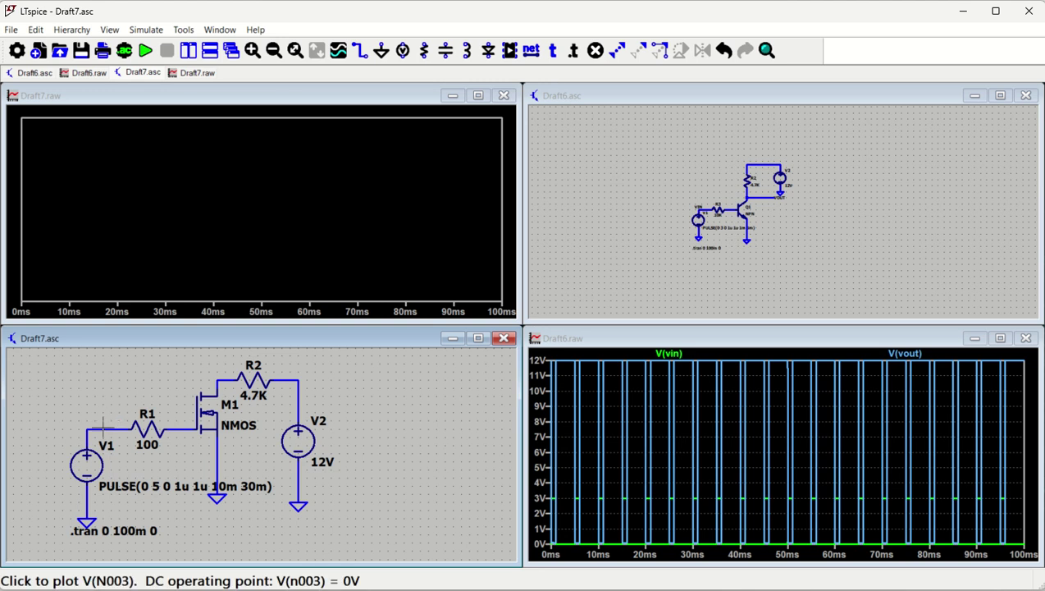
pyautogui.press('F4')
pyautogui.write('VIN')
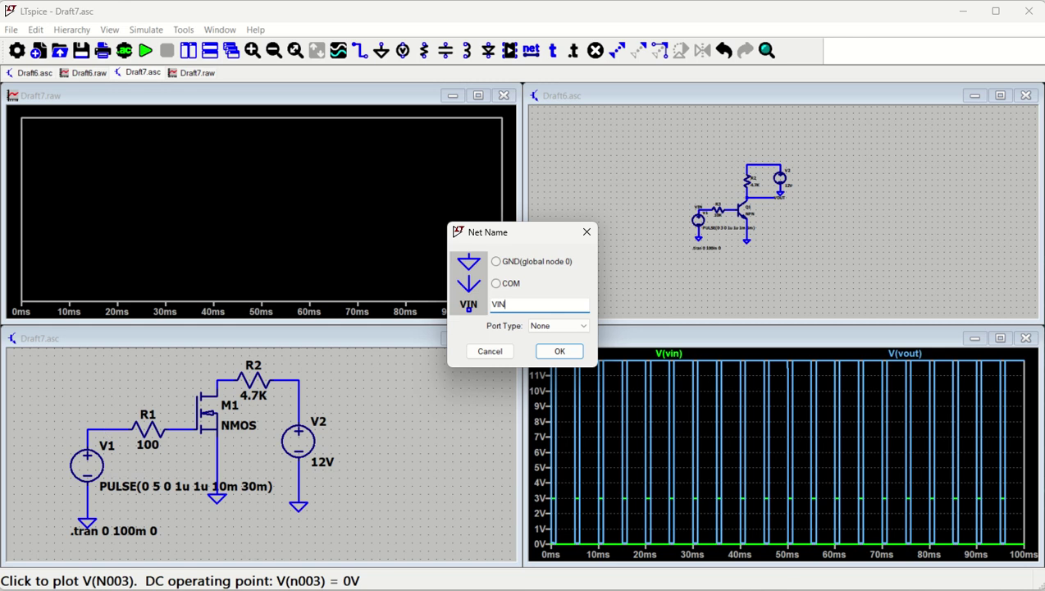
pyautogui.press('Return')
pyautogui.click(87, 429)
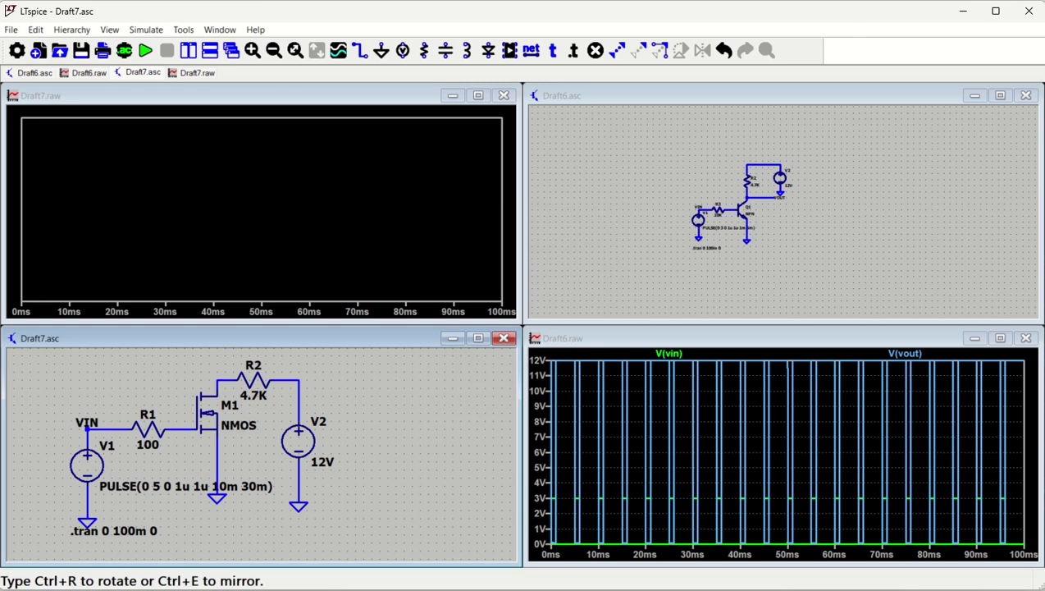
# Step: Label the net between the drain of M1 and R2 as VOUT
pyautogui.click(217, 381)
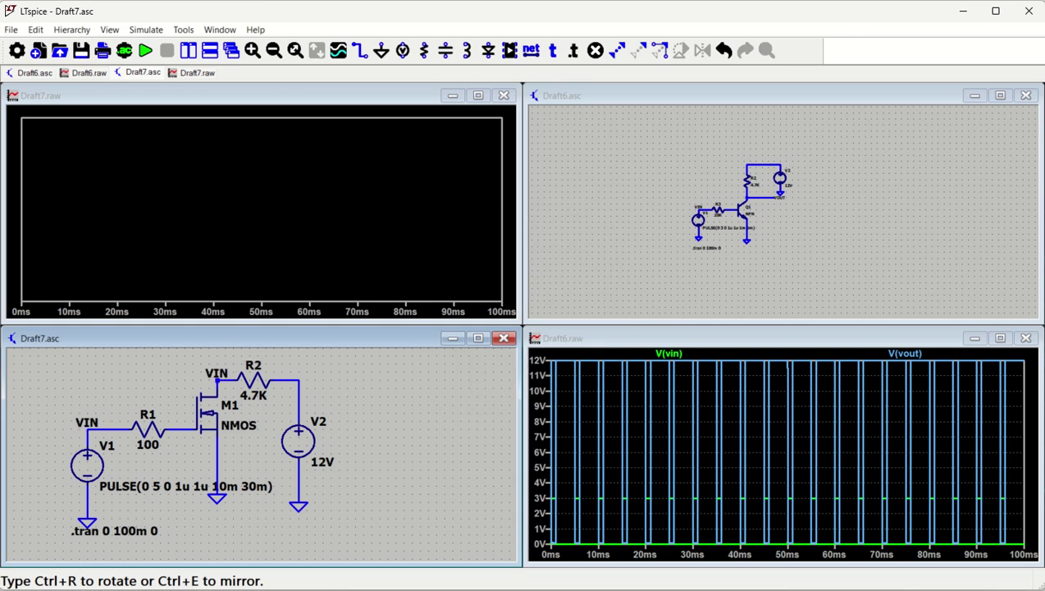
pyautogui.press('Escape')
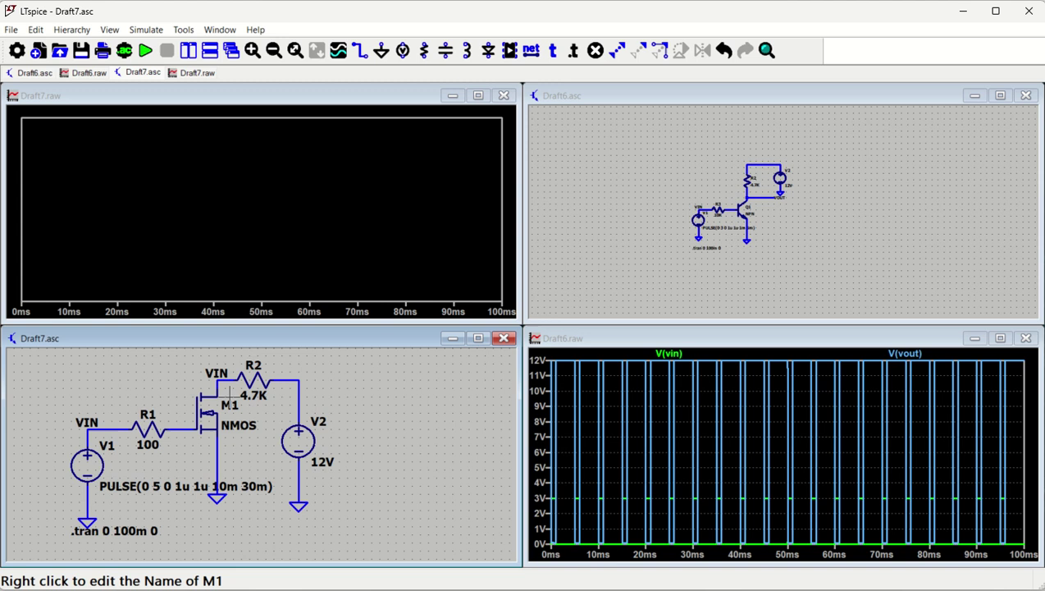
pyautogui.rightClick(218, 377)
pyautogui.write('V')
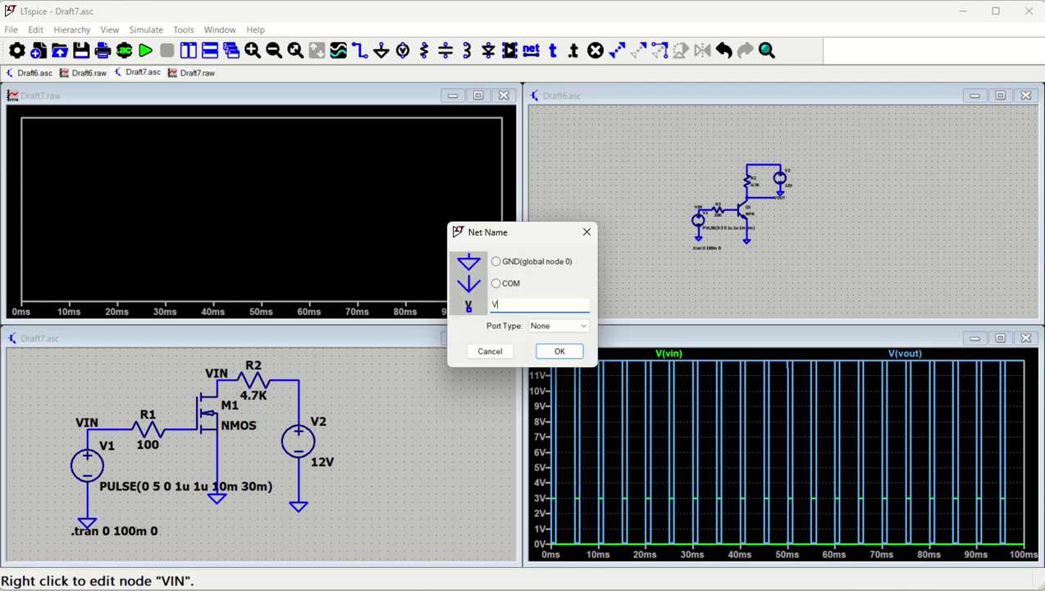
pyautogui.write('OUT')
pyautogui.press('Return')
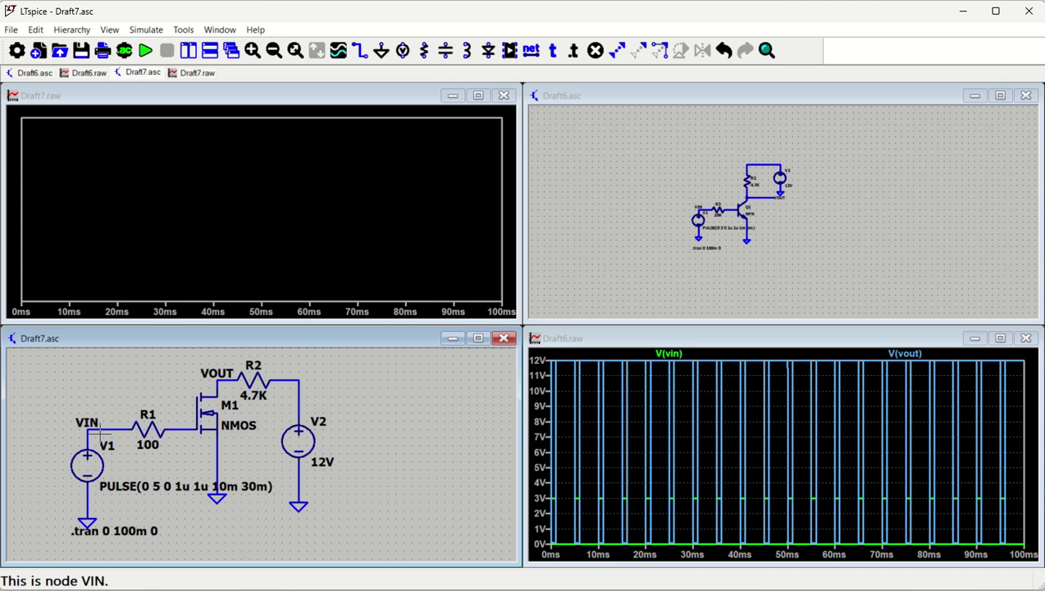
# Step: Rerun the transient simulation and plot the VIN and VOUT node voltages
pyautogui.click(145, 52)
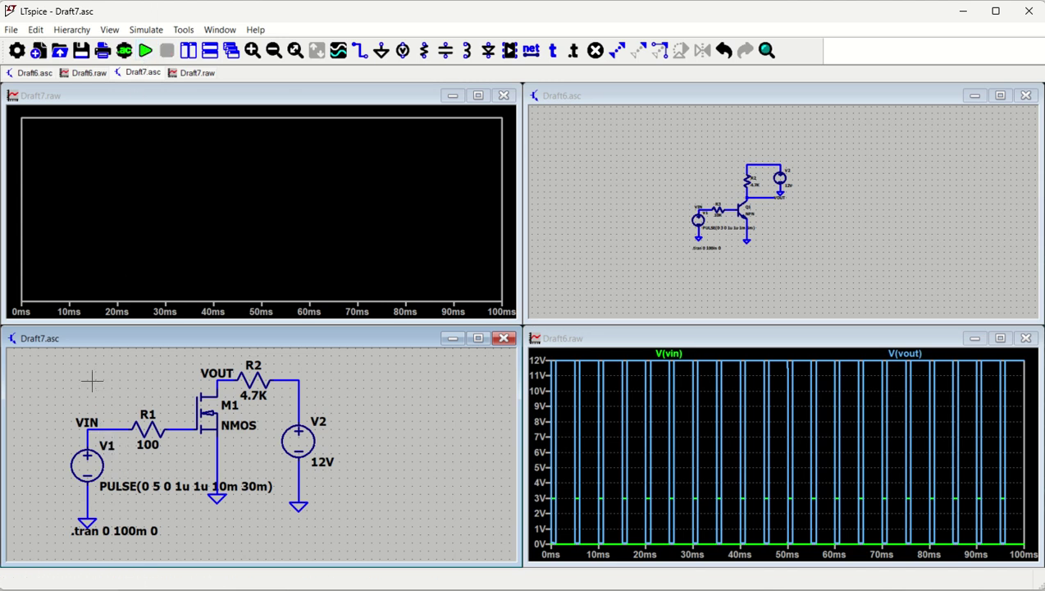
pyautogui.click(145, 52)
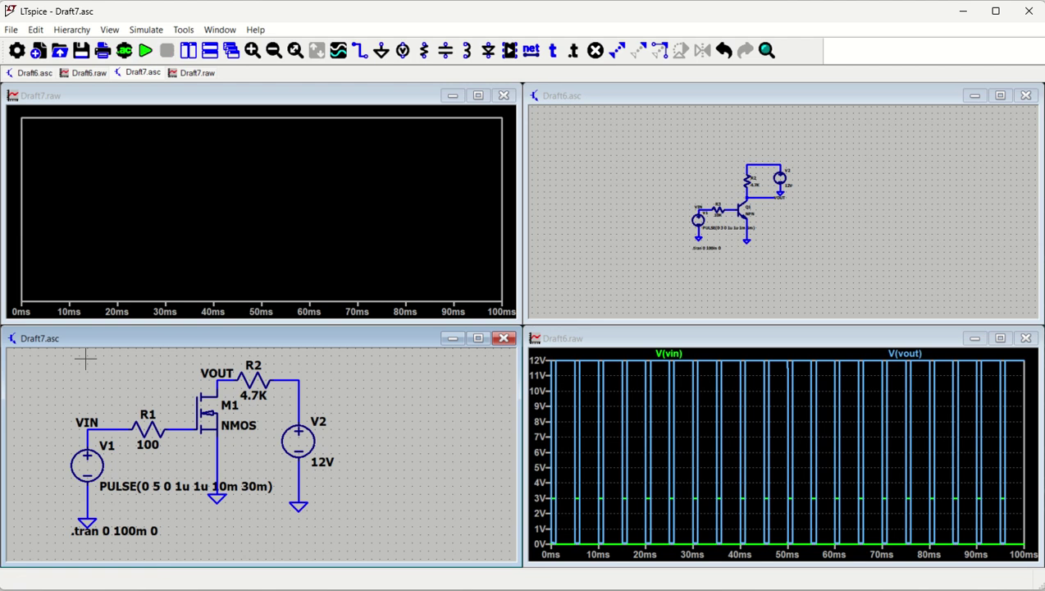
pyautogui.click(108, 426)
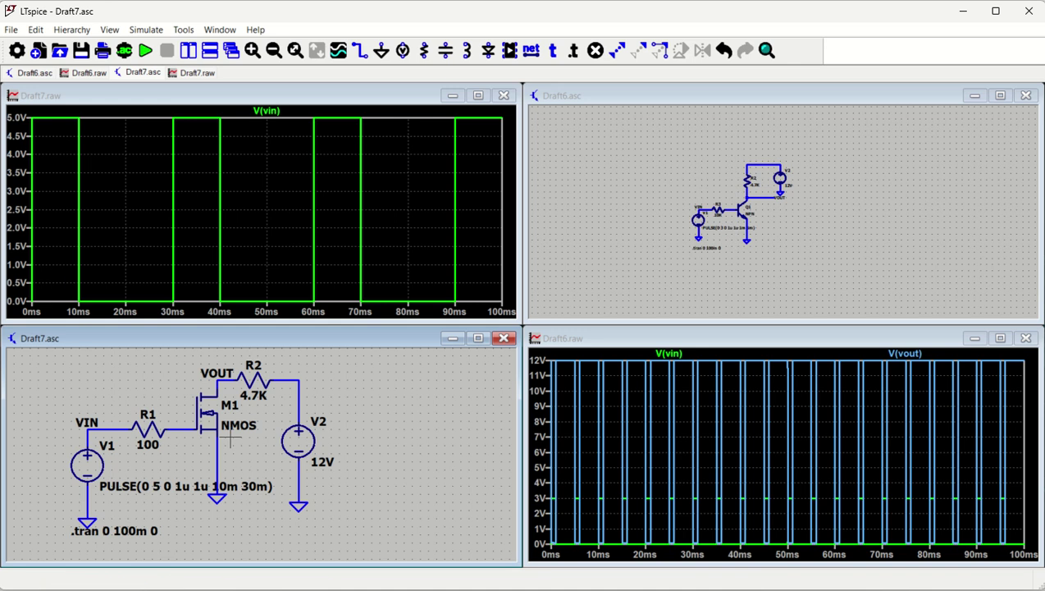
pyautogui.click(235, 368)
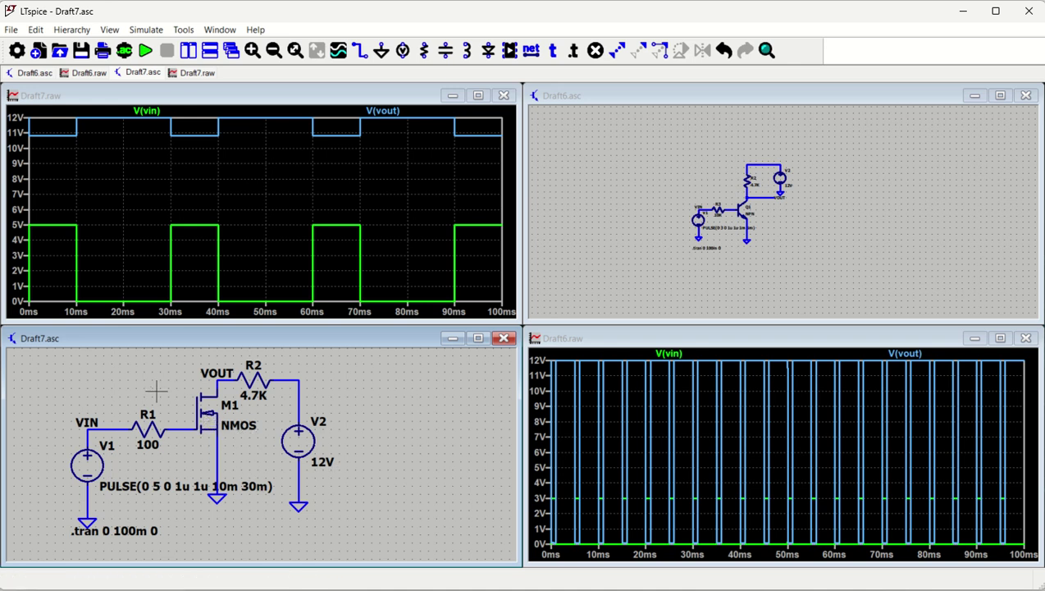
# Step: Replace the generic NMOS model of M1 with the Si7336ADP MOSFET from the device library
pyautogui.rightClick(213, 418)
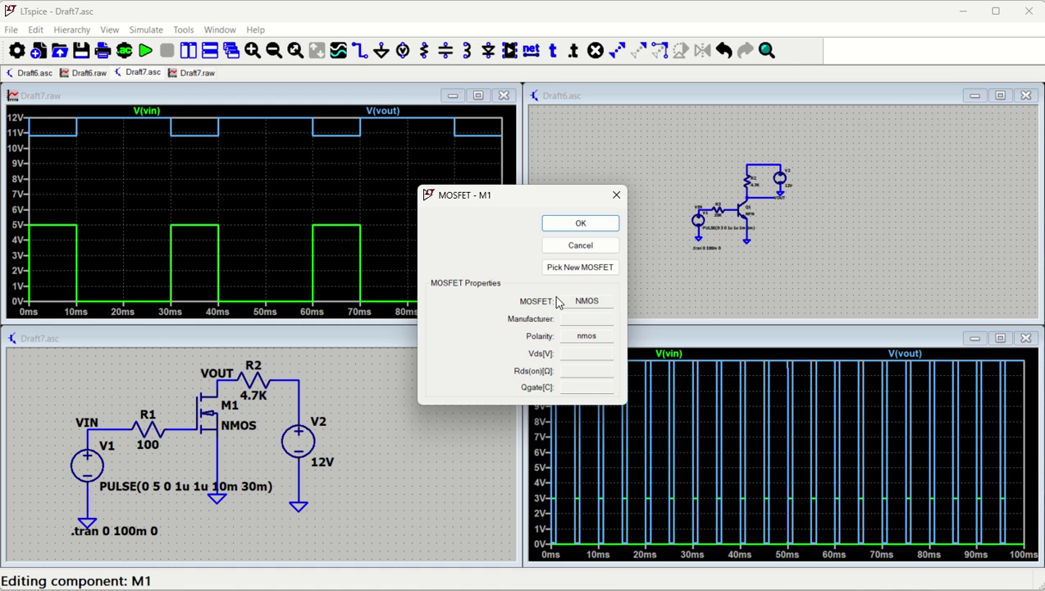
pyautogui.click(574, 269)
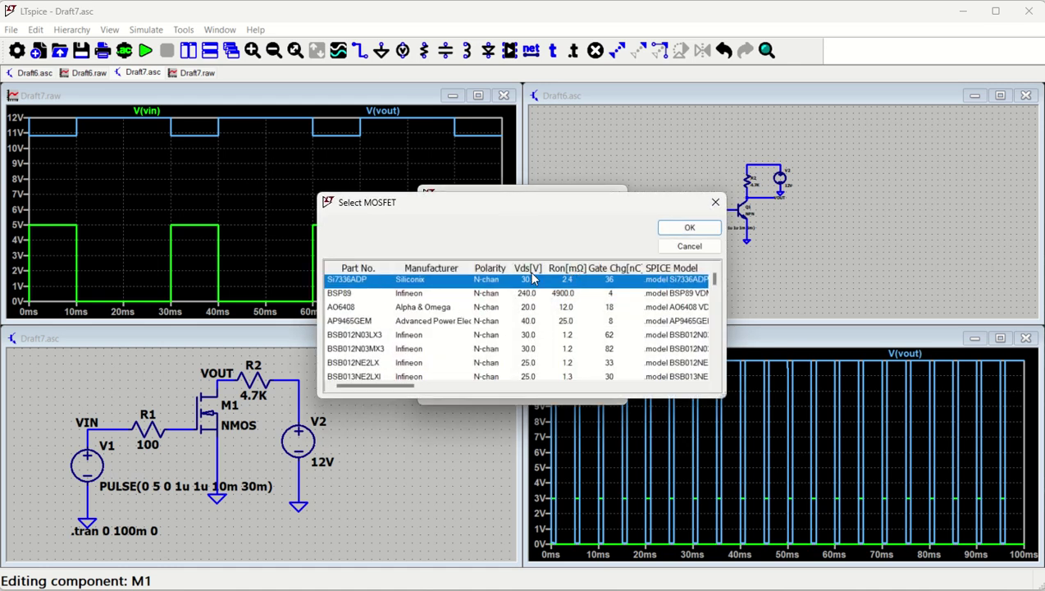
pyautogui.click(690, 227)
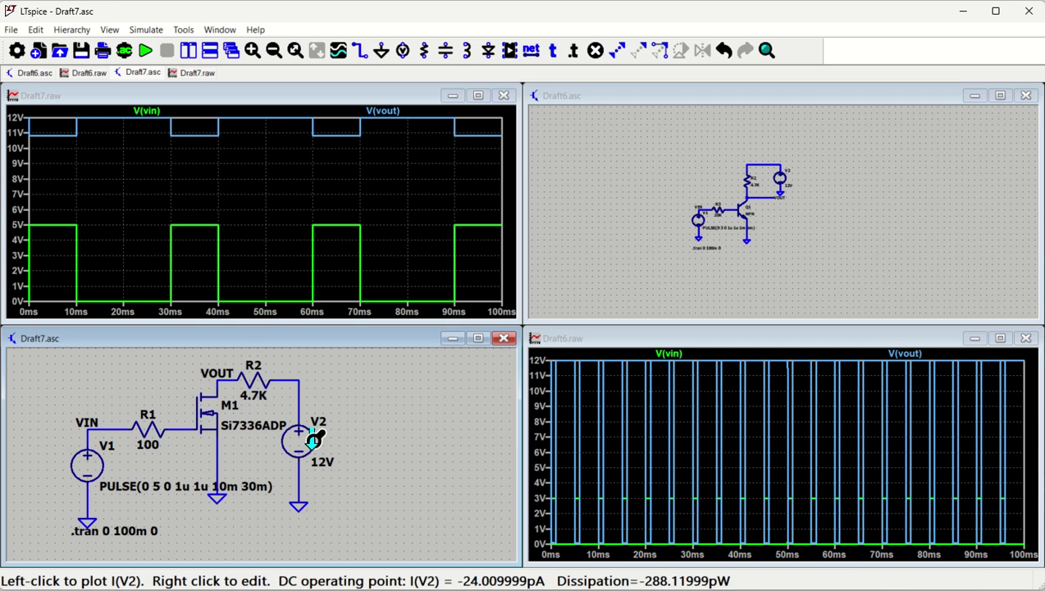
# Step: Rerun the simulation with the new MOSFET, then plot VOUT alone and add the VIN trace back to the plot
pyautogui.click(146, 51)
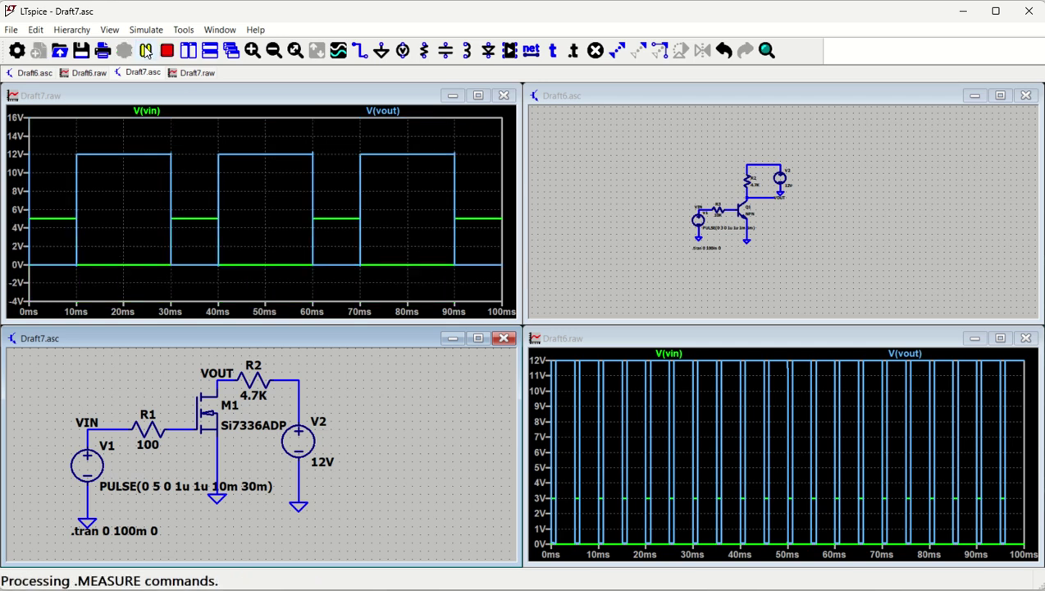
pyautogui.click(146, 50)
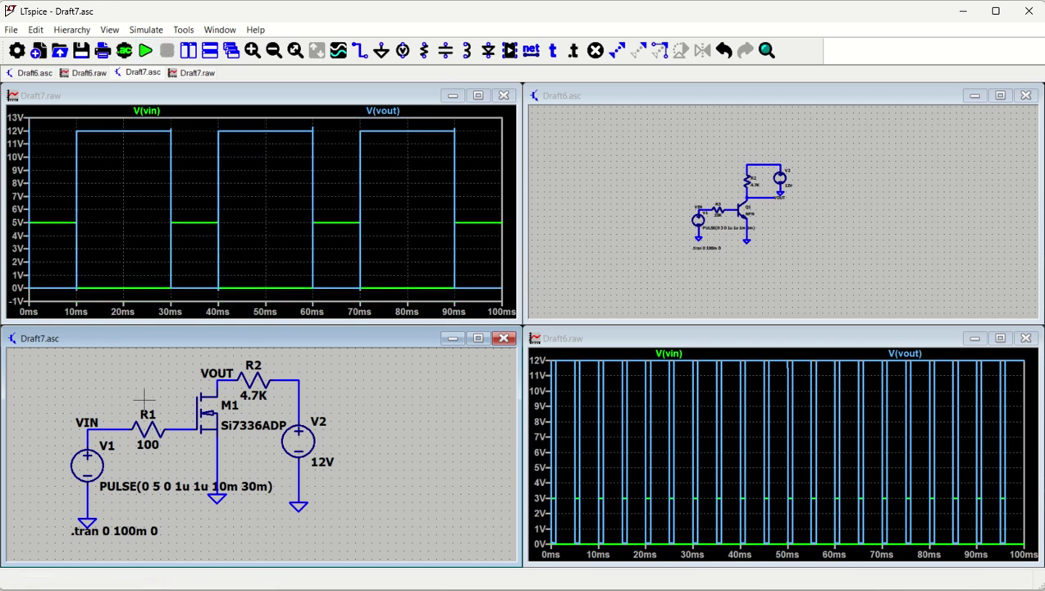
pyautogui.click(222, 382)
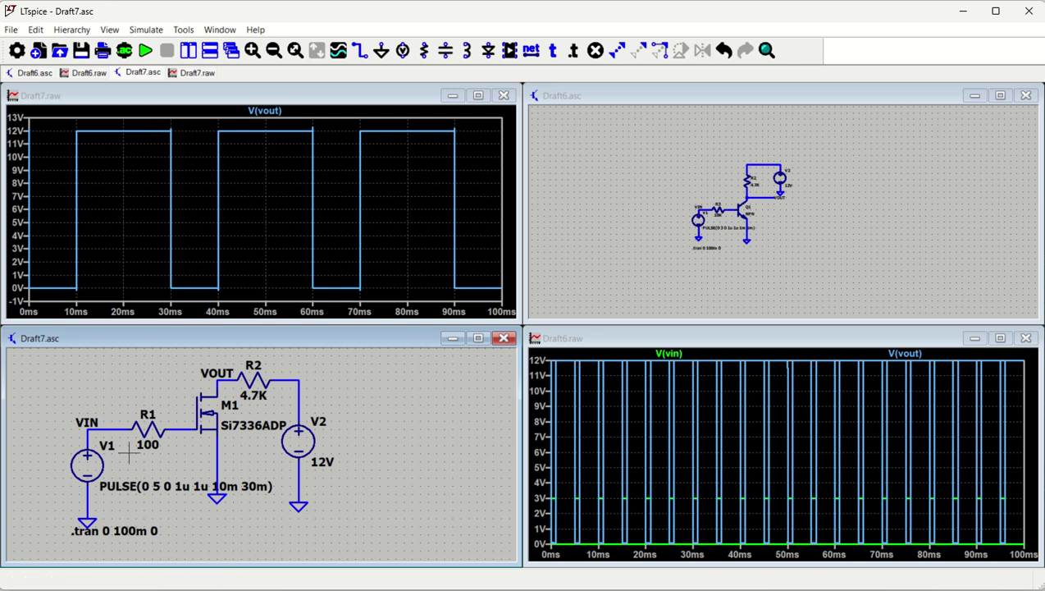
pyautogui.click(104, 427)
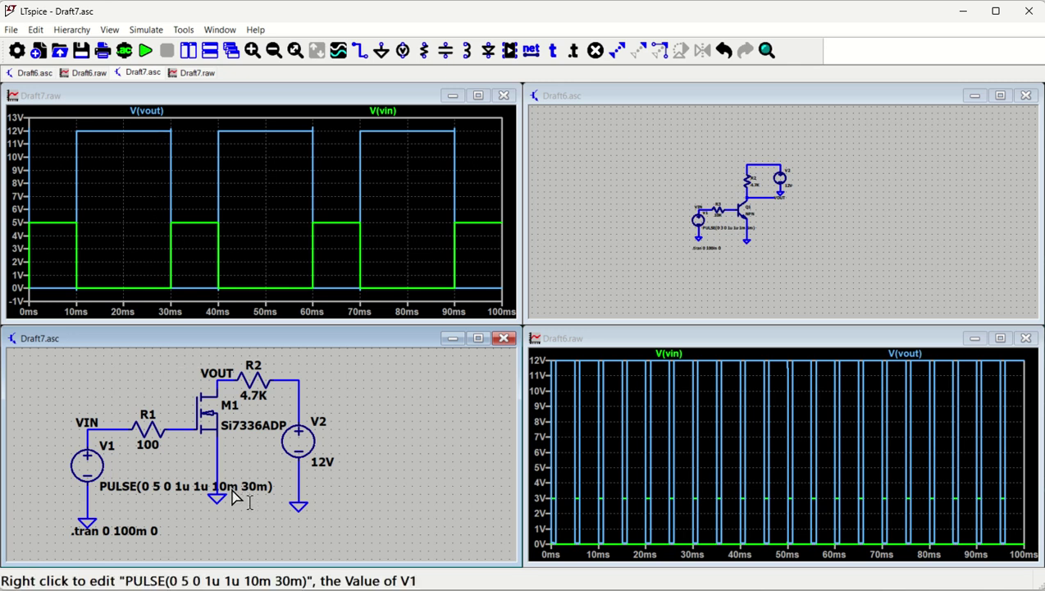
# Step: Change V1's pulse settings to Von 3.3, Ton 1m and Tperiod 3m
pyautogui.rightClick(91, 472)
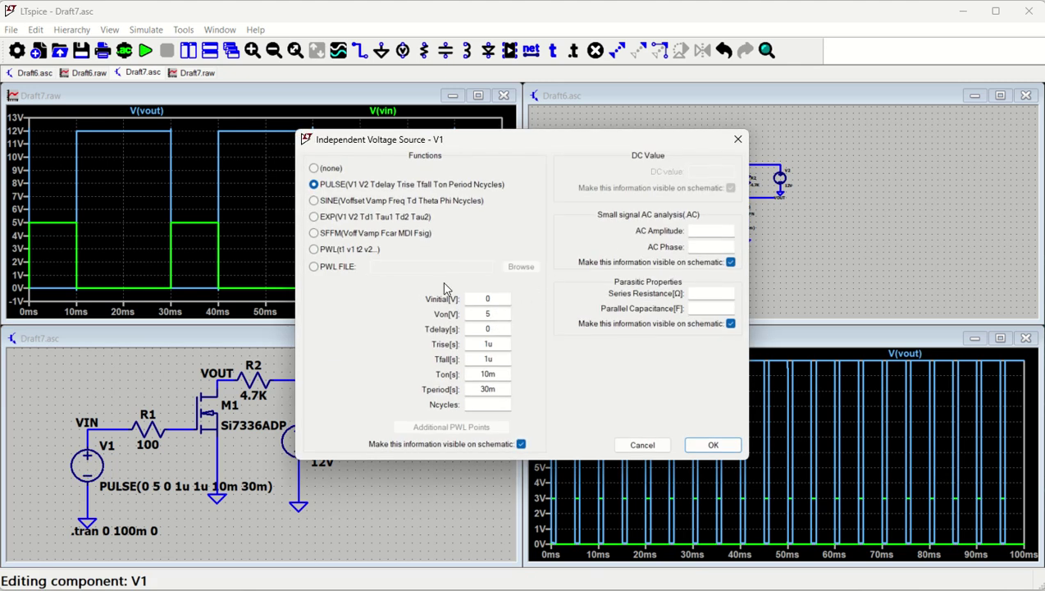
pyautogui.moveTo(500, 316); pyautogui.dragTo(464, 311)
pyautogui.click(486, 374)
pyautogui.click(485, 391)
pyautogui.click(712, 444)
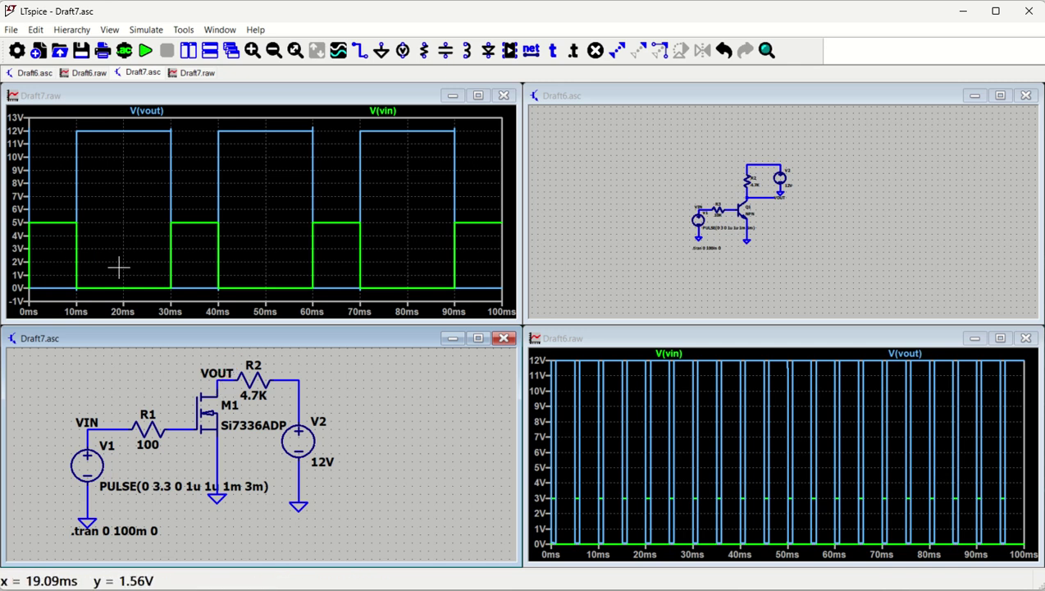
# Step: Rerun the simulation with the new pulse and zoom the Draft7 waveform plot to about the first 18 ms
pyautogui.click(148, 50)
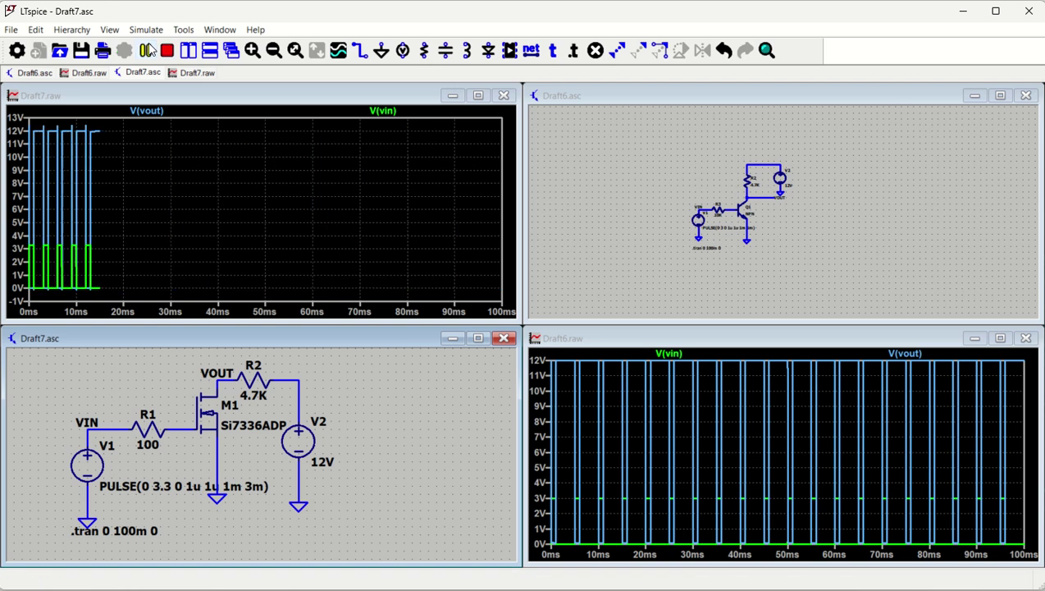
pyautogui.click(151, 51)
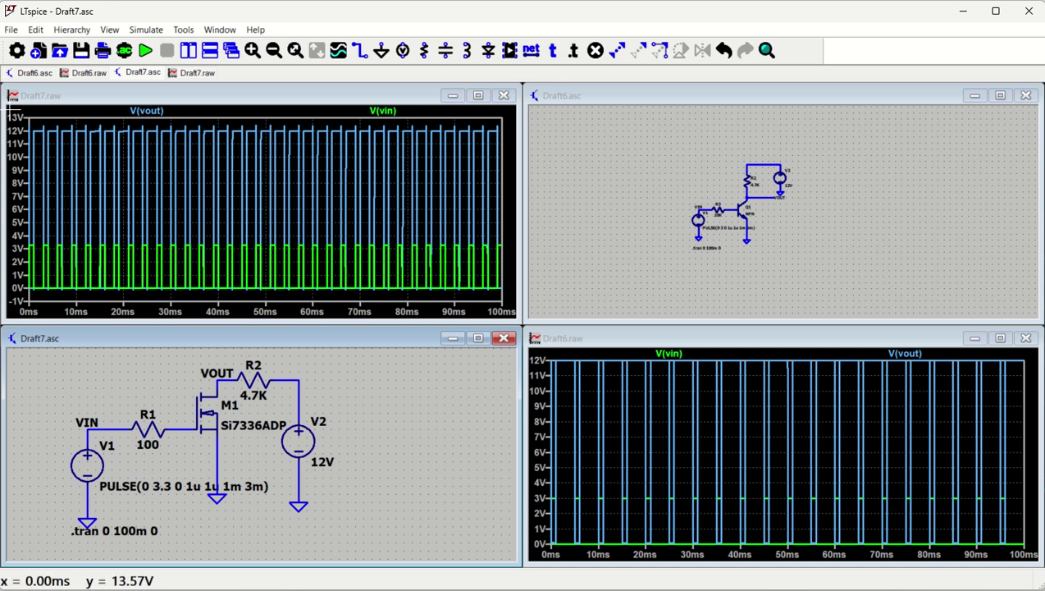
pyautogui.moveTo(11, 113); pyautogui.dragTo(107, 320)
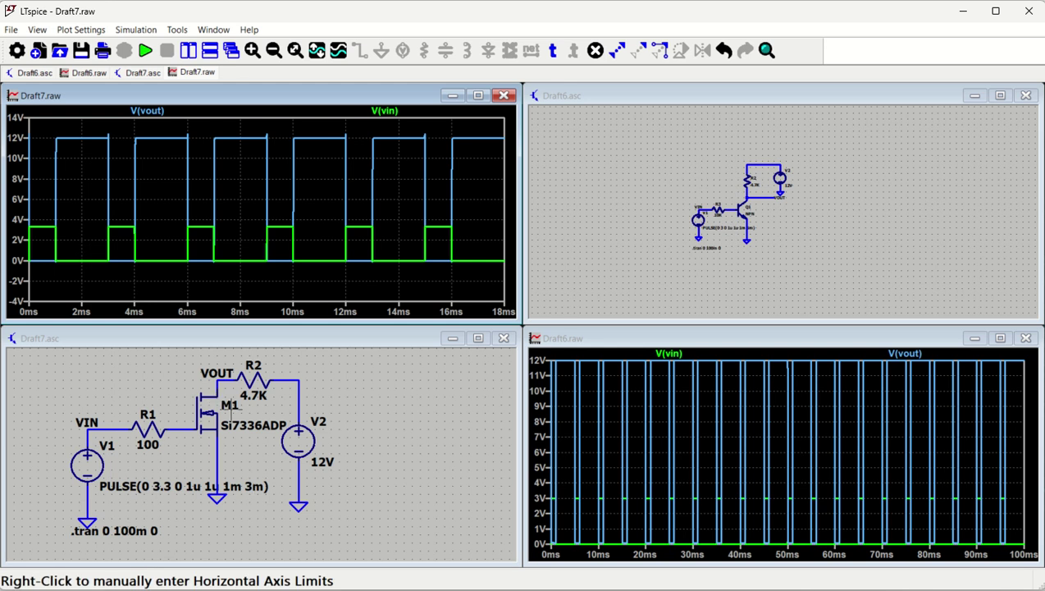
# Step: Enlarge the NPN transistor circuit in the Draft6 schematic to compare it with the MOSFET circuit in Draft7
pyautogui.click(373, 451)
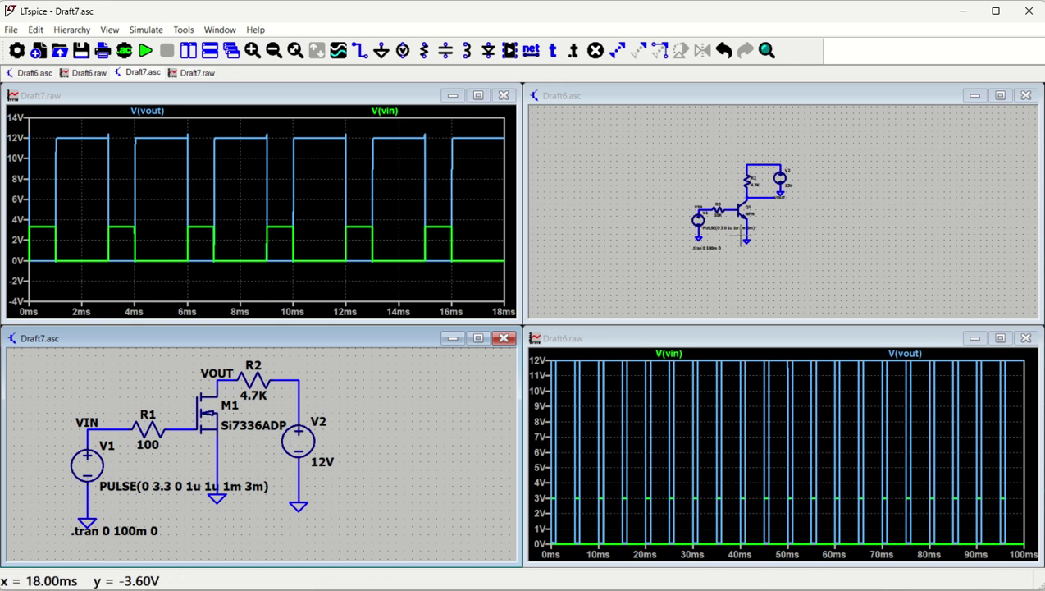
pyautogui.scroll(4, 745, 237)
pyautogui.click(813, 237)
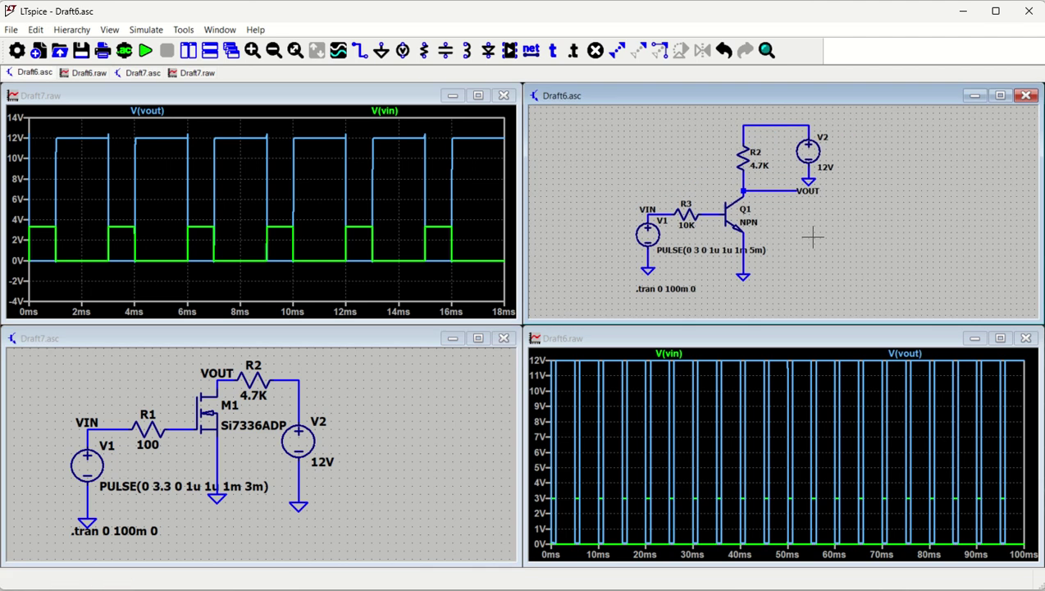
pyautogui.click(377, 432)
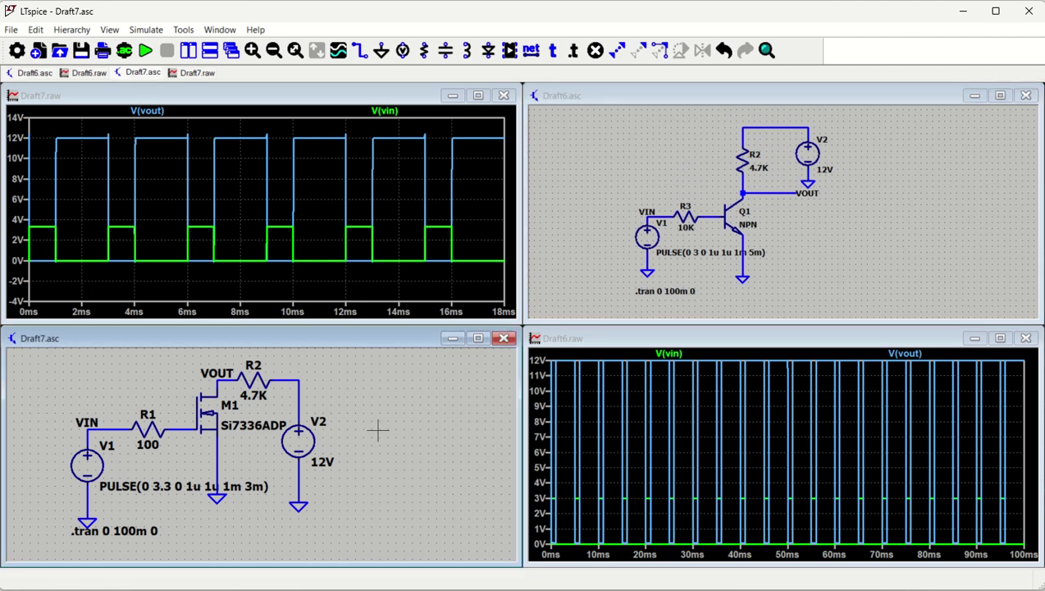